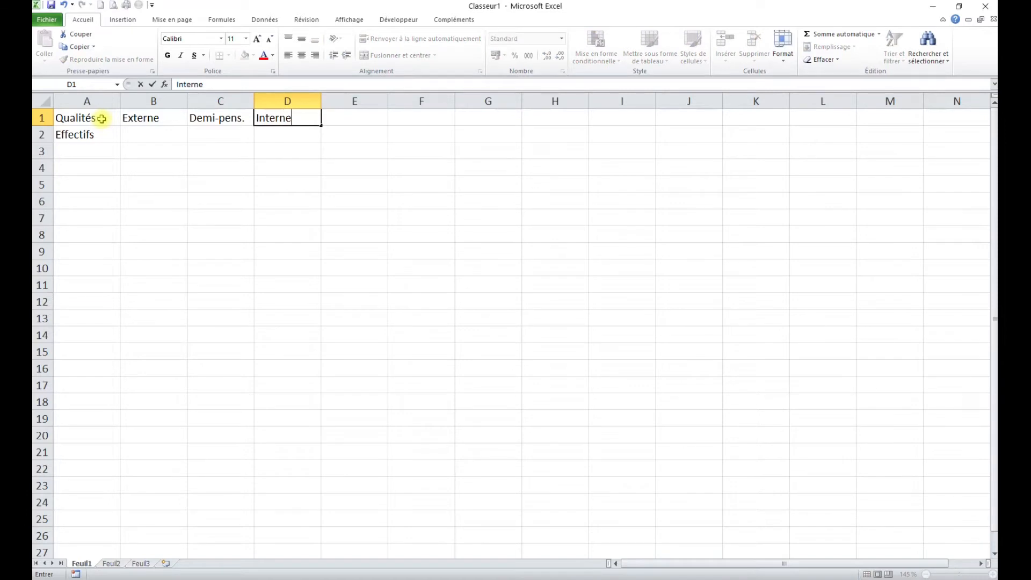
Confirm the Interne header and fill the Effectifs row with 340 for Externe, 215 for Demi-pens. and 120 for Interne
{"action": "key", "text": "Return"}
{"action": "key", "text": "Left"}
{"action": "key", "text": "Left"}
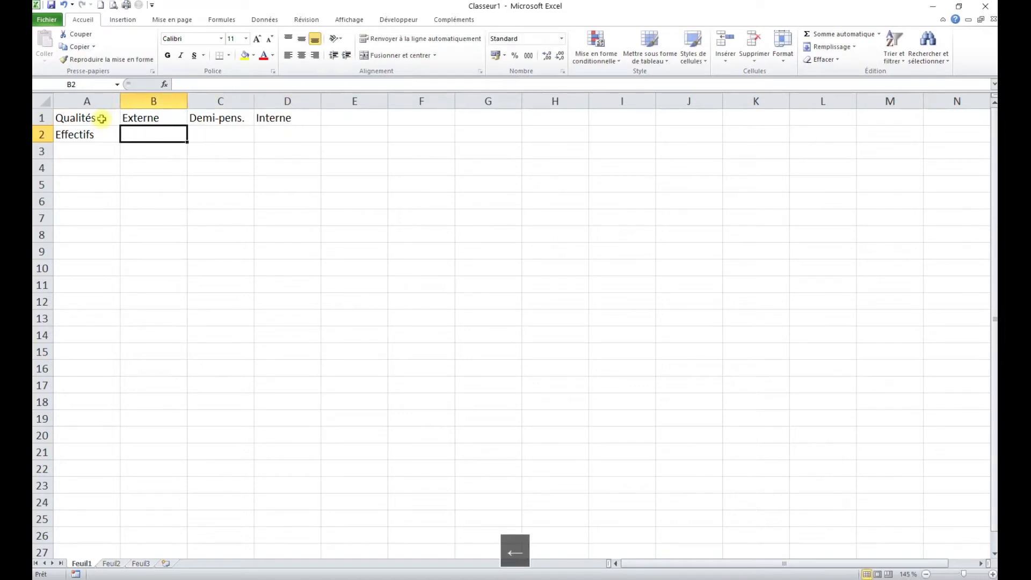
{"action": "type", "text": "340"}
{"action": "key", "text": "Right"}
{"action": "type", "text": "215"}
{"action": "key", "text": "Right"}
{"action": "type", "text": "120"}
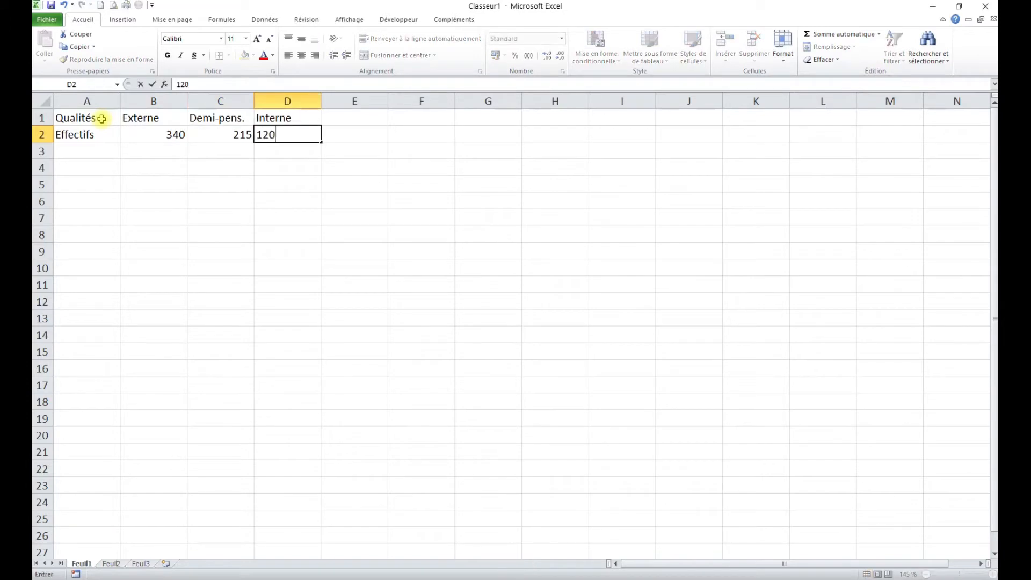
{"action": "key", "text": "Down"}
Apply all borders to the table A1:D2 and centre its contents horizontally
{"action": "left_click_drag", "start_coordinate": [96, 127], "coordinate": [288, 131]}
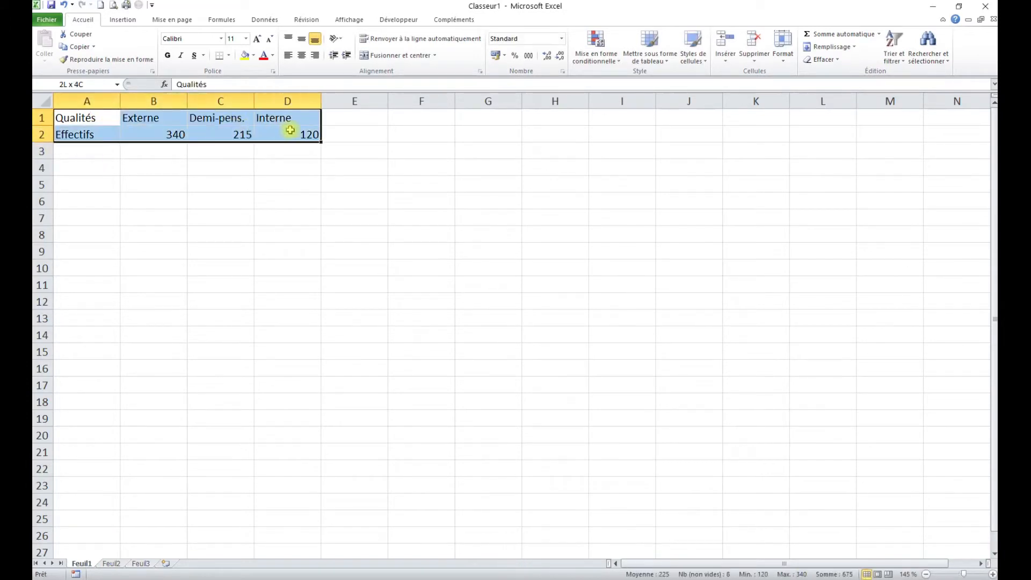
{"action": "left_click", "coordinate": [230, 56]}
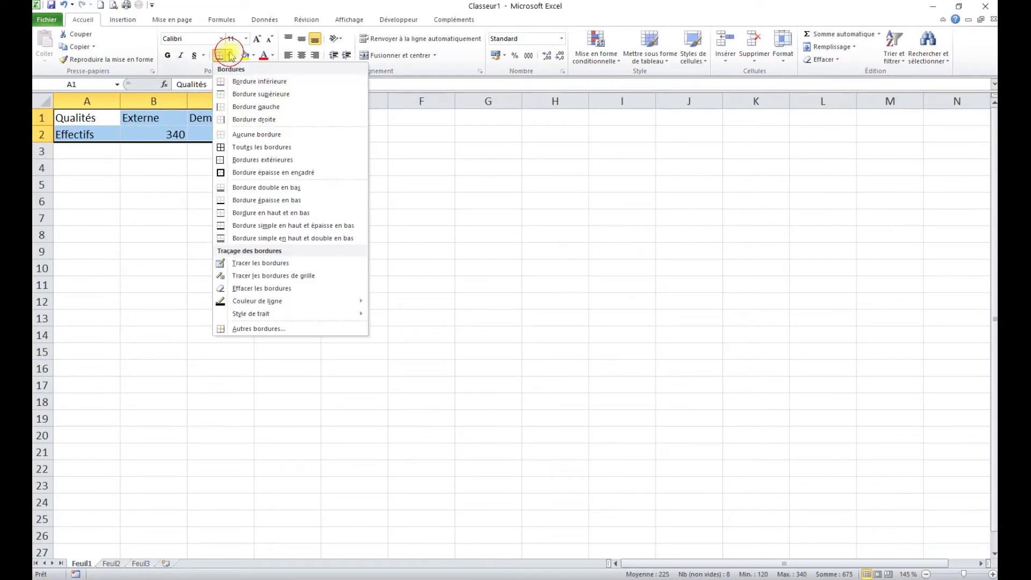
{"action": "left_click", "coordinate": [235, 147]}
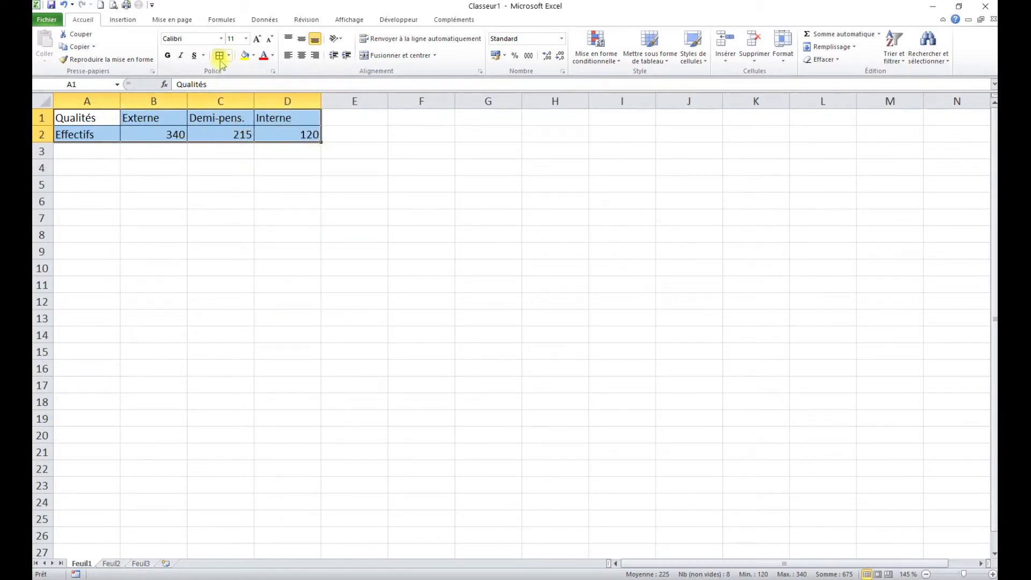
{"action": "left_click", "coordinate": [302, 55]}
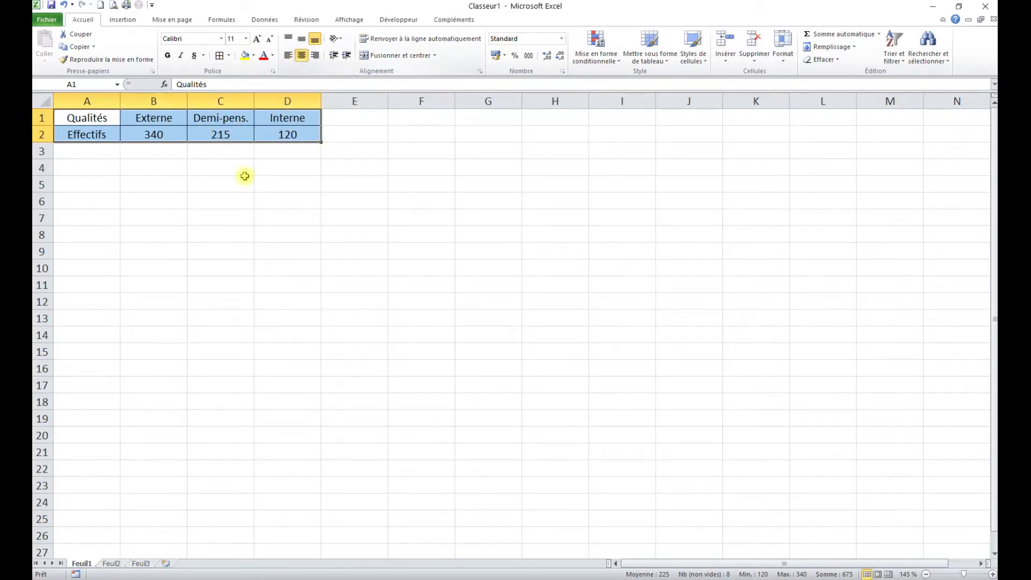
{"action": "left_click", "coordinate": [274, 189]}
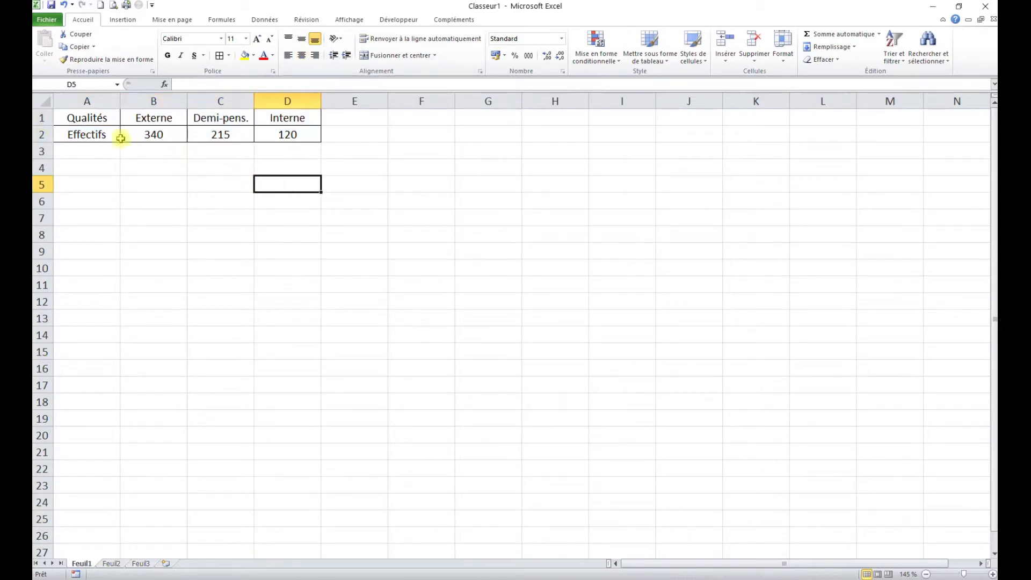
Copy the table A1:D2 and select cell A4 as the paste destination
{"action": "left_click_drag", "start_coordinate": [88, 118], "coordinate": [281, 138]}
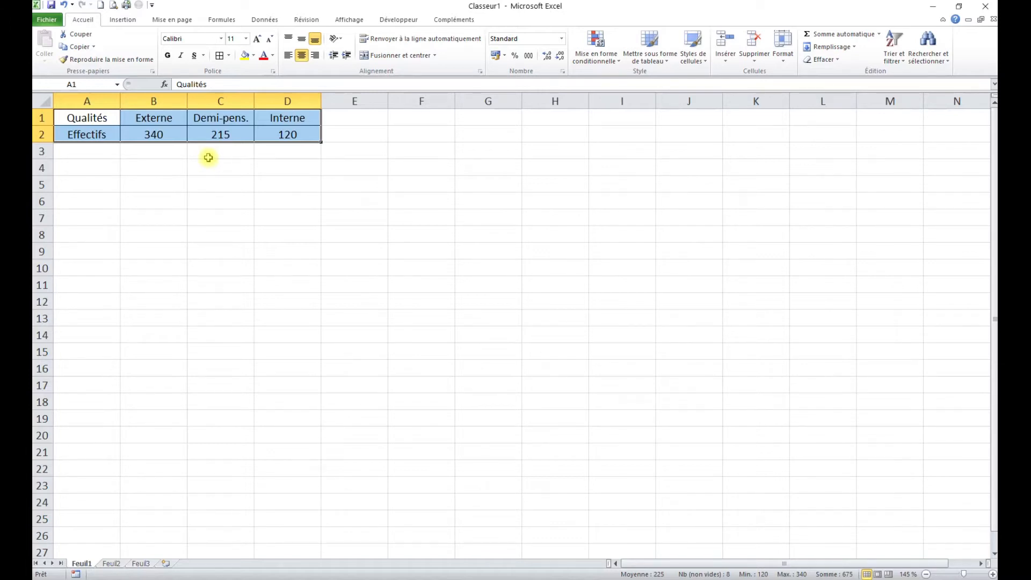
{"action": "right_click", "coordinate": [222, 131]}
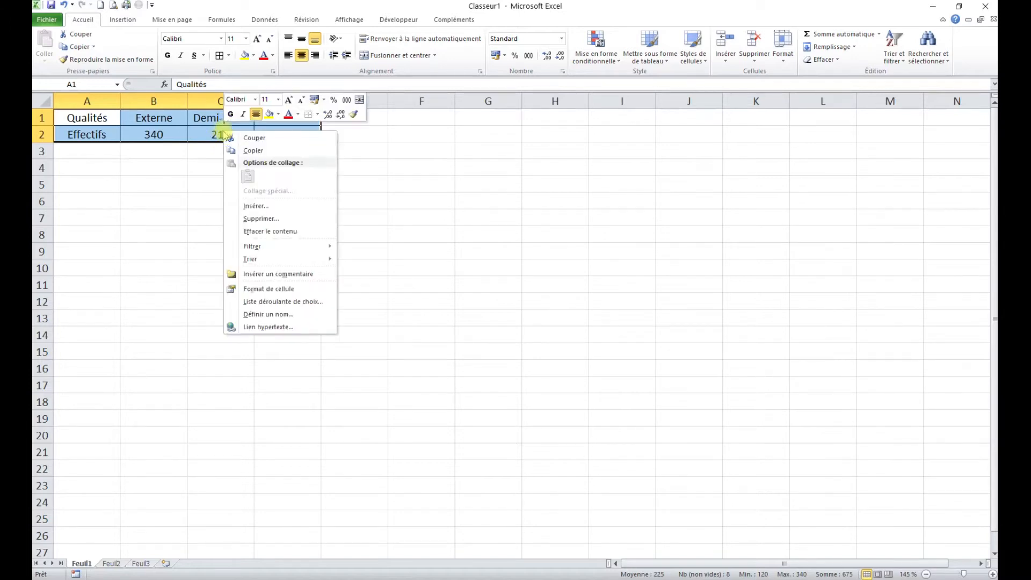
{"action": "left_click", "coordinate": [253, 151]}
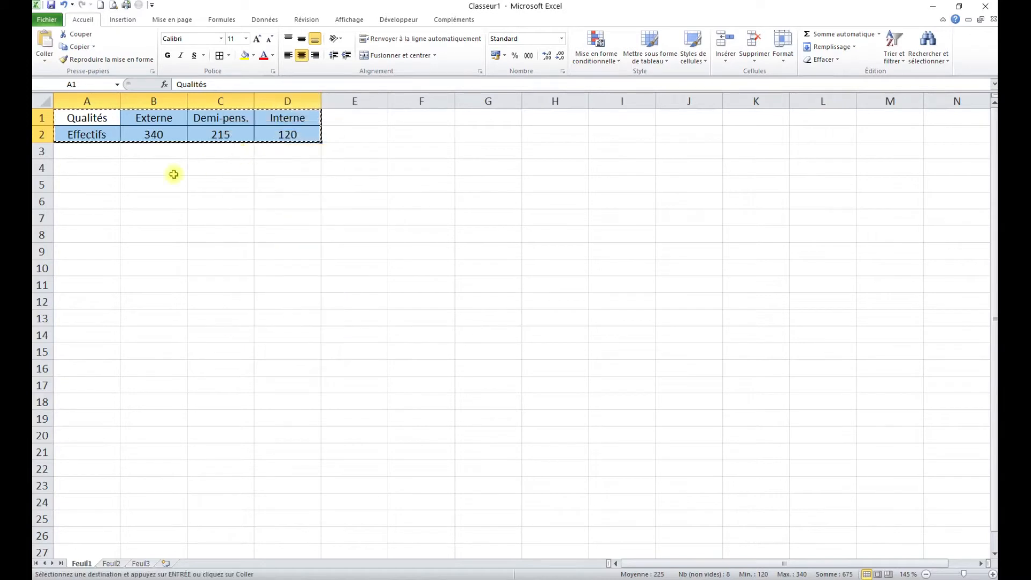
{"action": "left_click", "coordinate": [92, 164]}
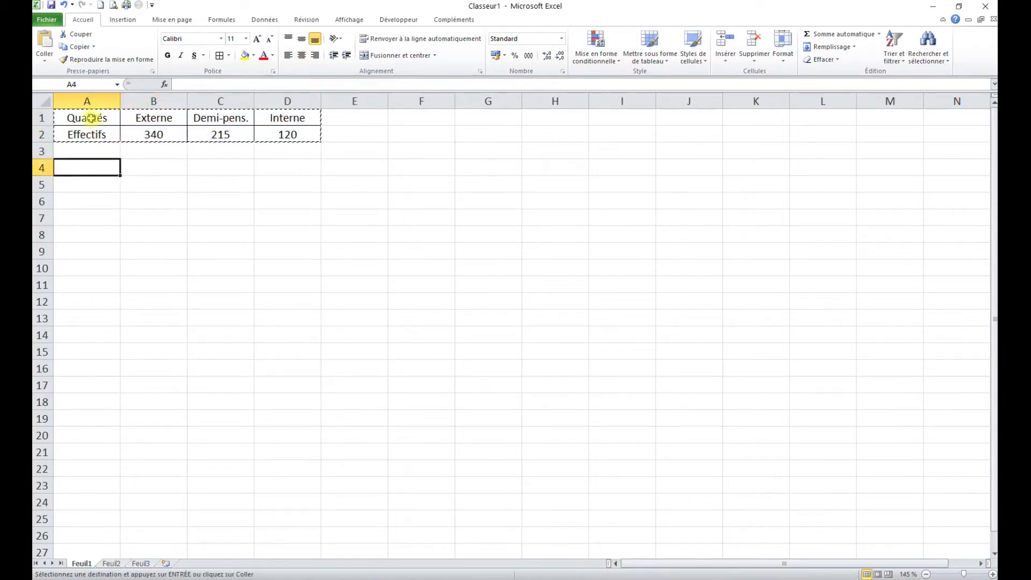
{"action": "left_click_drag", "start_coordinate": [88, 119], "coordinate": [285, 132]}
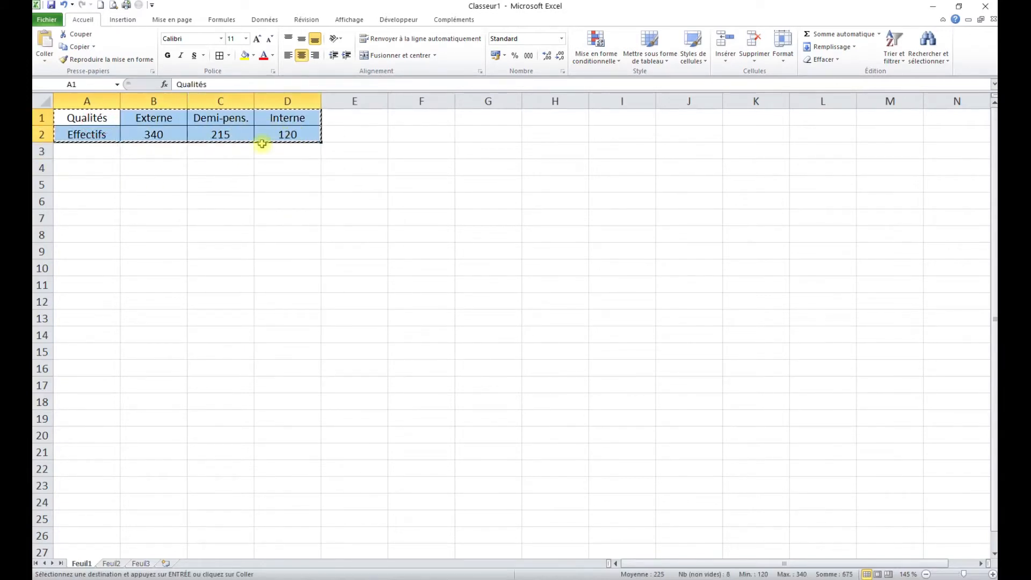
{"action": "left_click", "coordinate": [88, 165]}
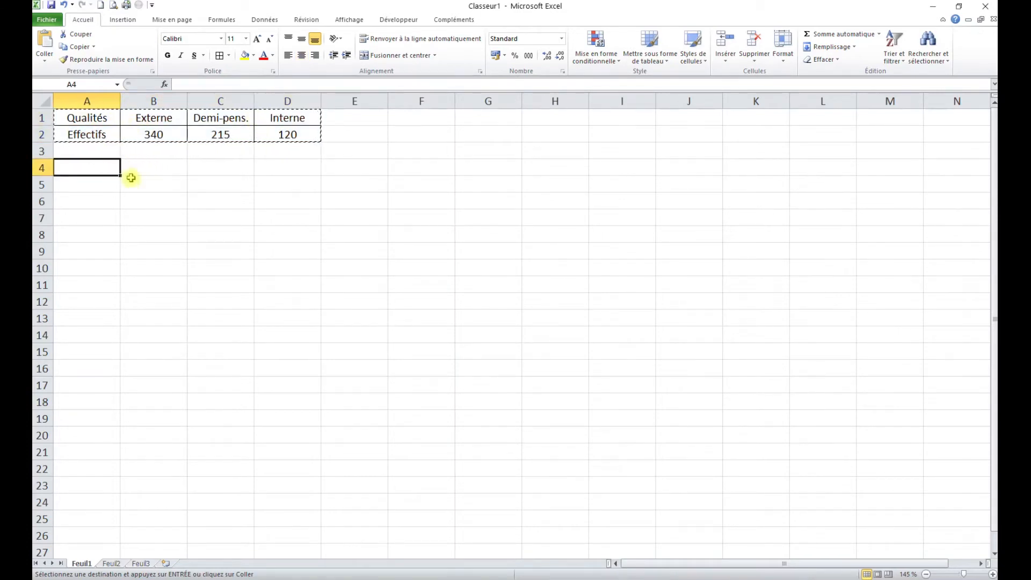
{"action": "left_click", "coordinate": [44, 59]}
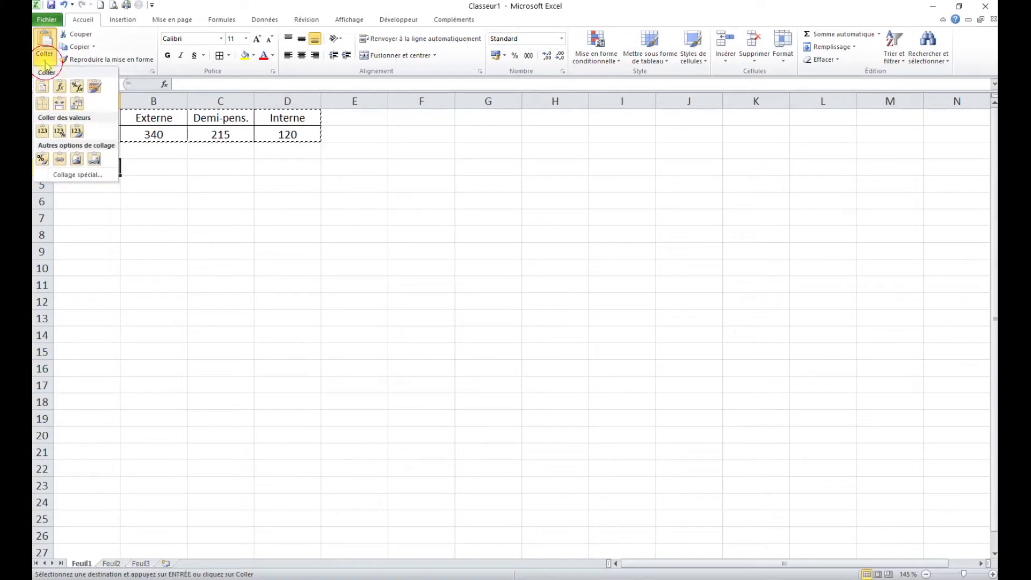
{"action": "left_click", "coordinate": [75, 175]}
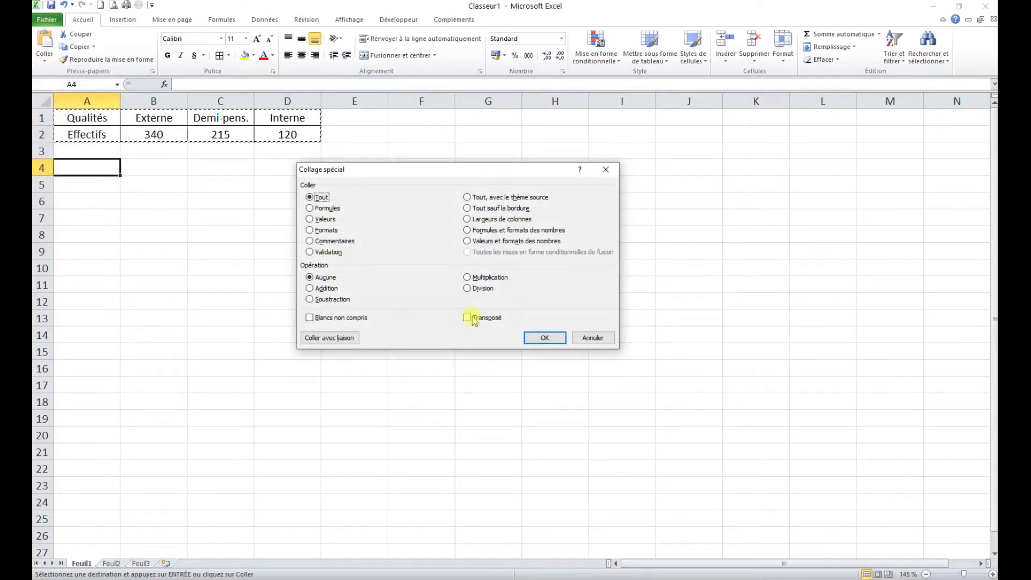
{"action": "left_click", "coordinate": [593, 338]}
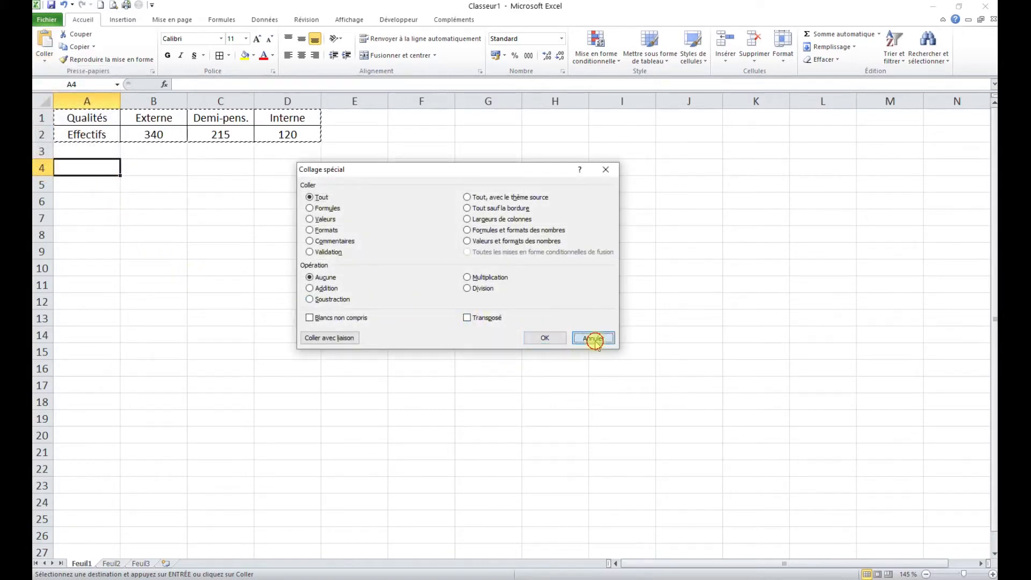
Paste the copied table transposed at A4
{"action": "left_click", "coordinate": [43, 64]}
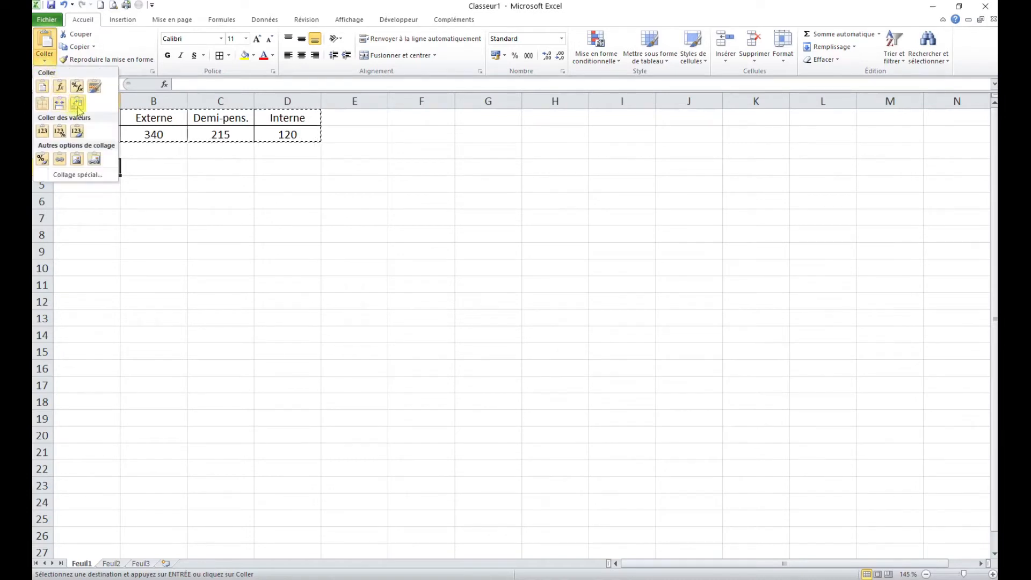
{"action": "left_click", "coordinate": [77, 106]}
{"action": "left_click", "coordinate": [142, 200]}
{"action": "left_click_drag", "start_coordinate": [99, 168], "coordinate": [177, 218]}
{"action": "left_click", "coordinate": [242, 199]}
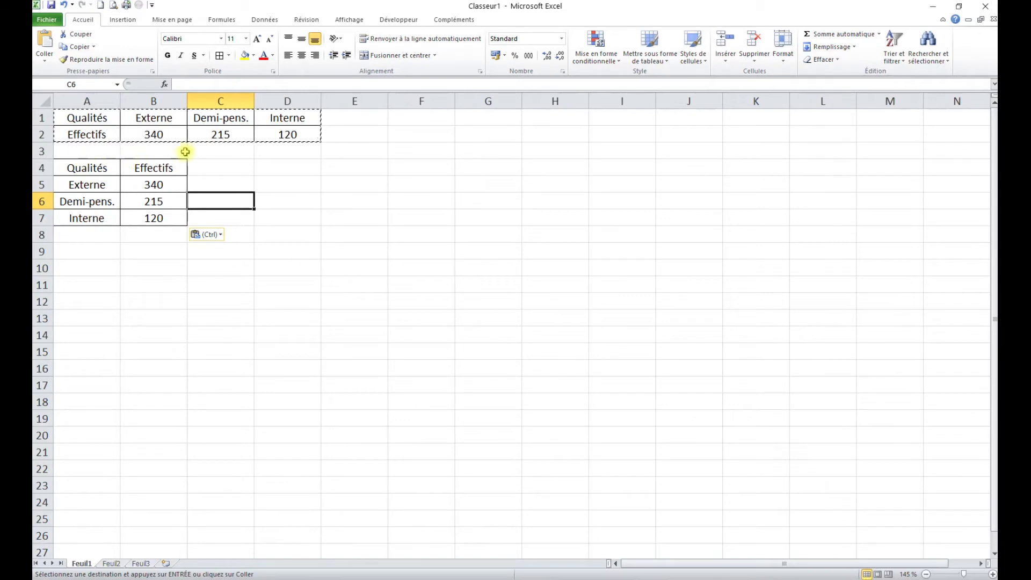
{"action": "left_click_drag", "start_coordinate": [131, 134], "coordinate": [276, 137]}
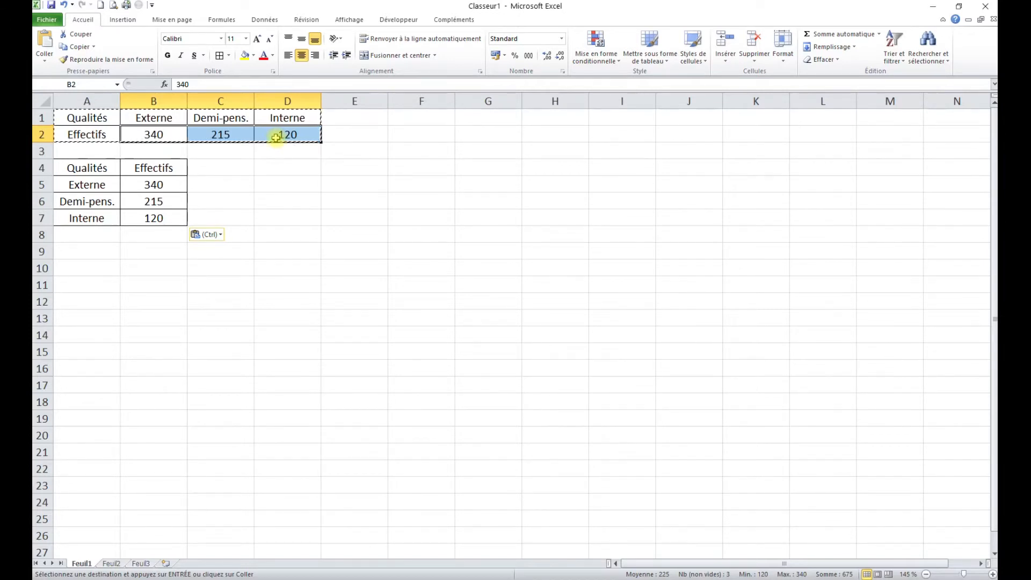
{"action": "left_click_drag", "start_coordinate": [161, 117], "coordinate": [274, 132]}
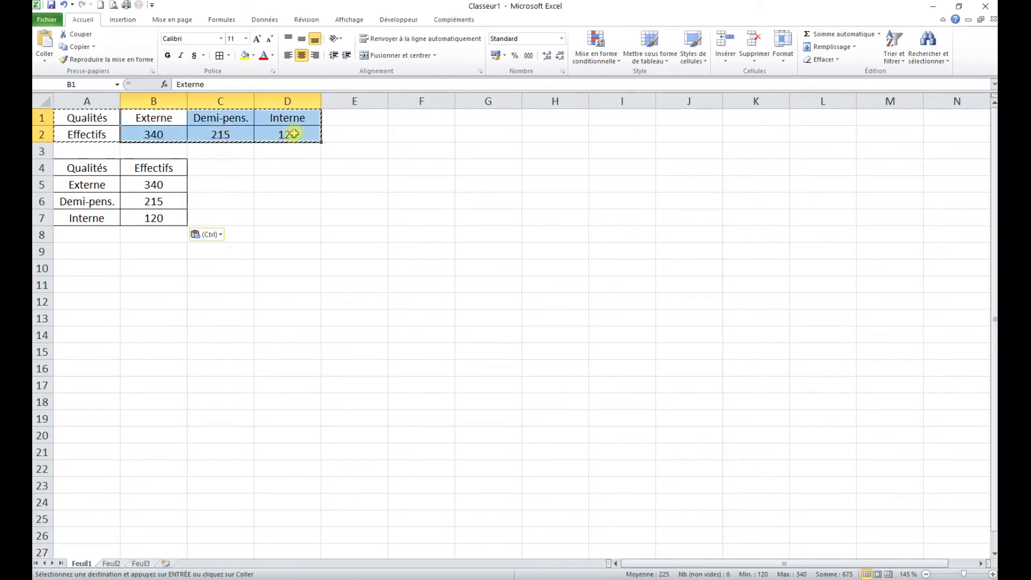
Insert a 2D clustered column chart from A1:D2 and move it beside the transposed table, starting at about D4
{"action": "left_click_drag", "start_coordinate": [84, 117], "coordinate": [301, 135]}
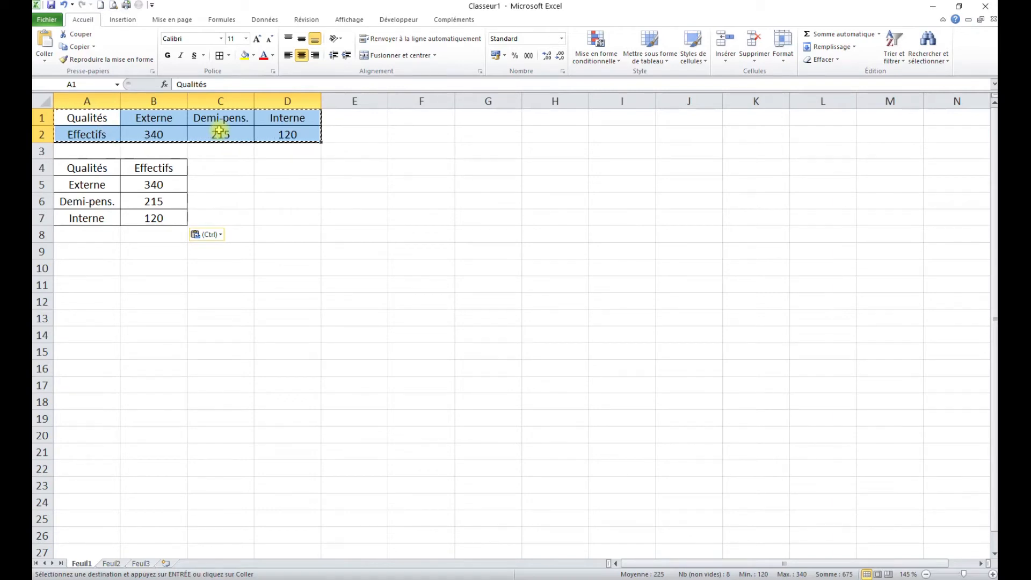
{"action": "key", "text": "Escape"}
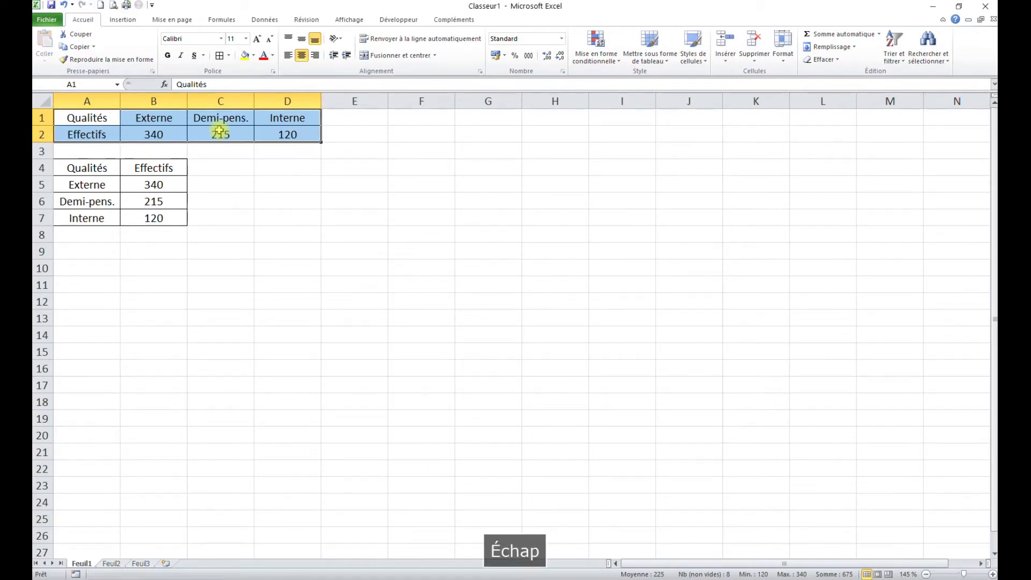
{"action": "left_click", "coordinate": [126, 20]}
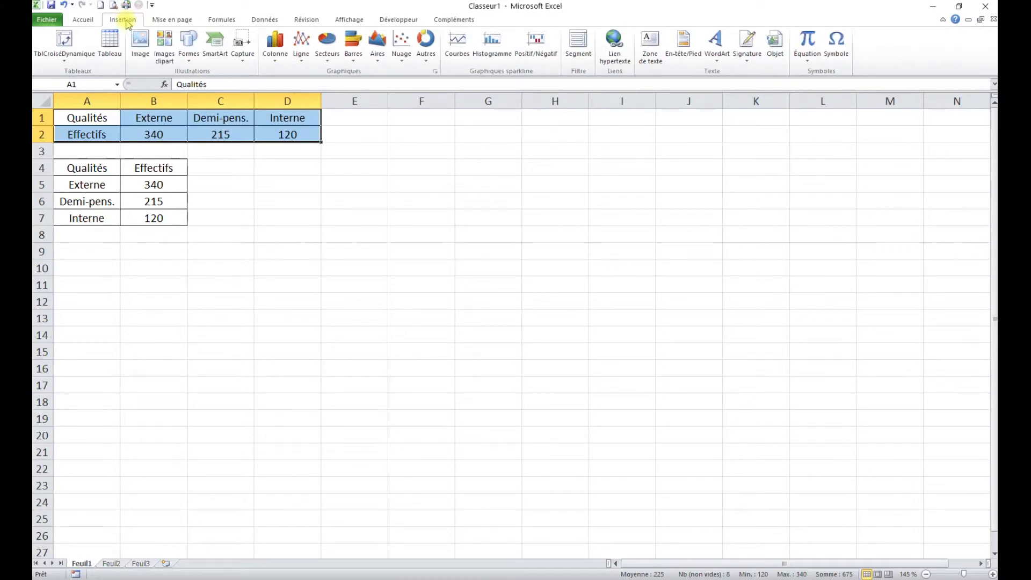
{"action": "left_click", "coordinate": [279, 58]}
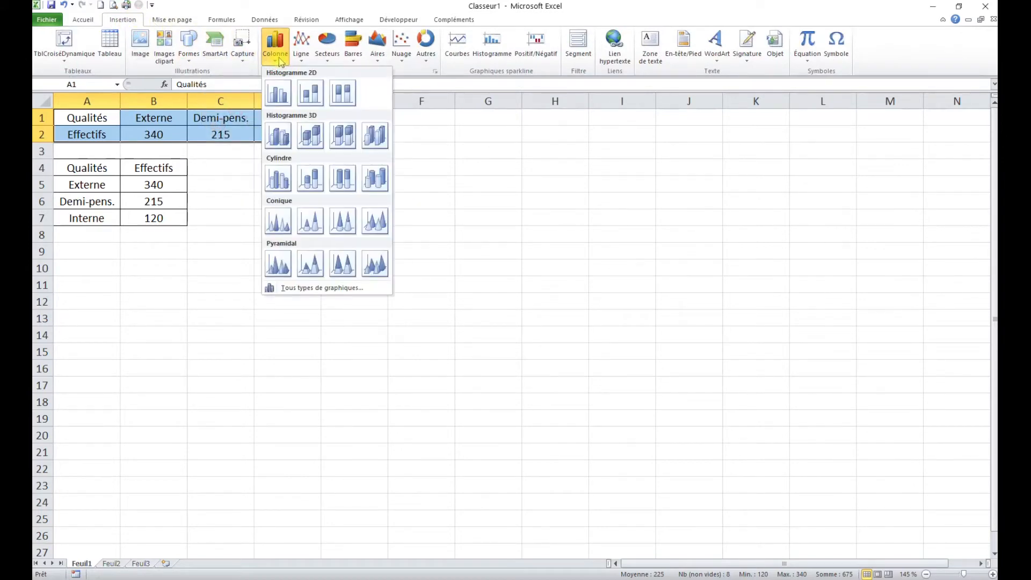
{"action": "left_click", "coordinate": [285, 99]}
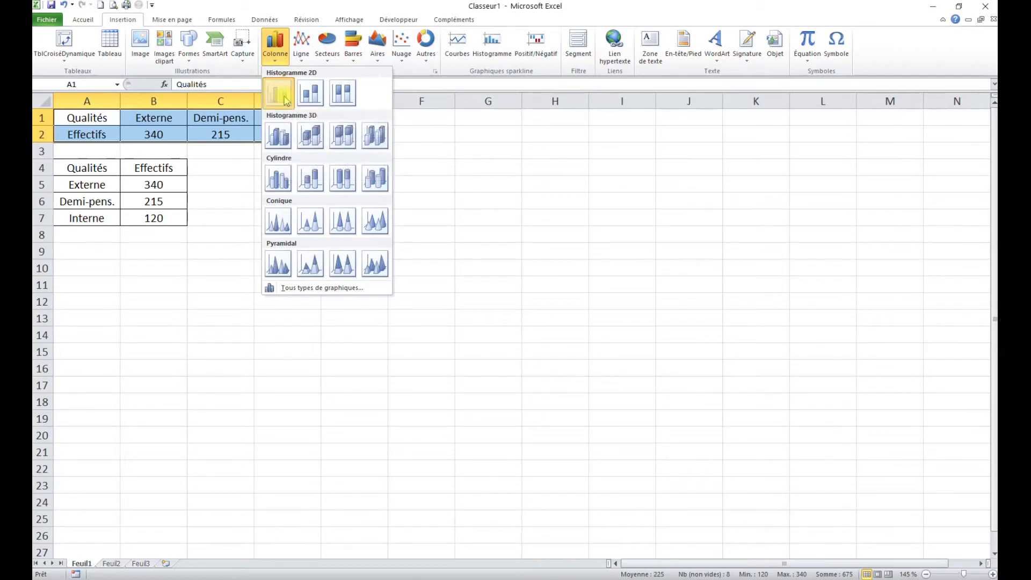
{"action": "left_click_drag", "start_coordinate": [400, 235], "coordinate": [327, 195]}
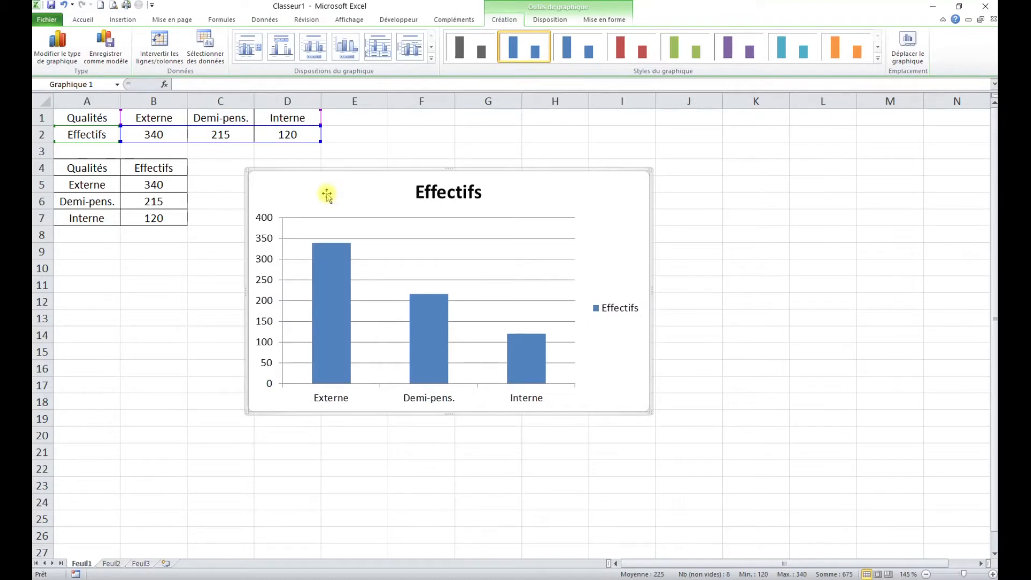
{"action": "key", "text": "F9"}
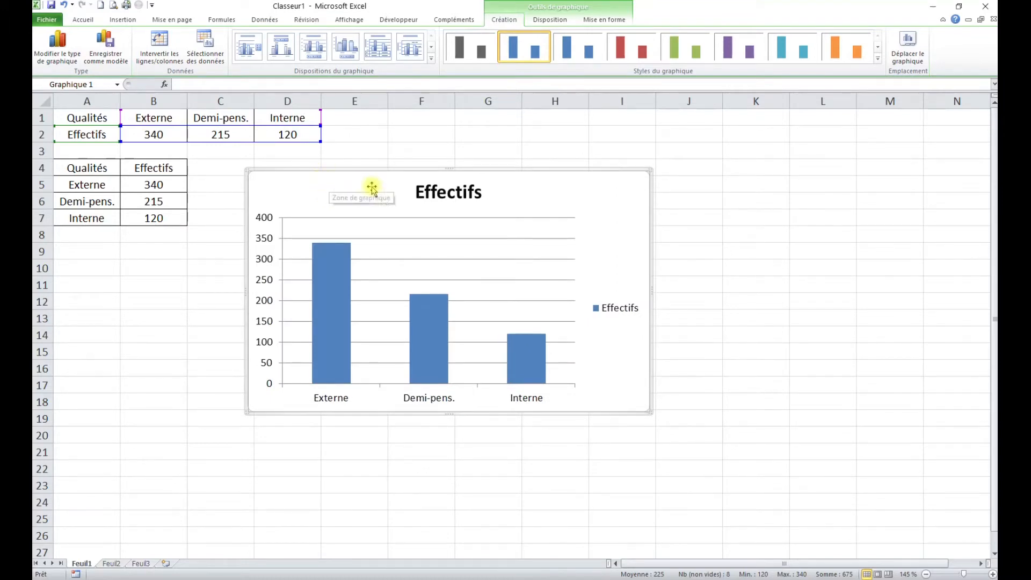
Delete the chart's legend and change the chart title to "Répartition des effectifs"
{"action": "left_click", "coordinate": [617, 311]}
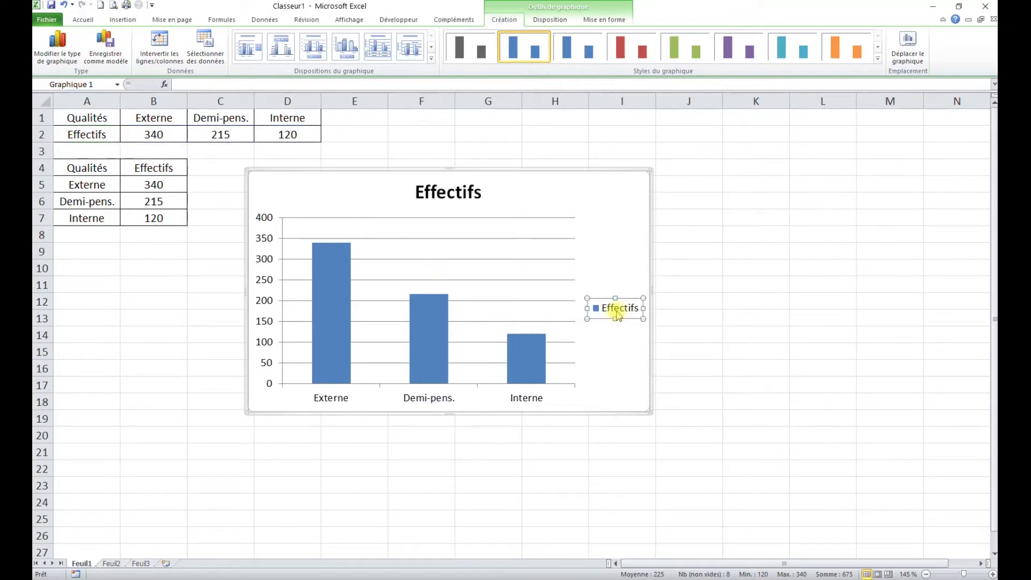
{"action": "key", "text": "Delete"}
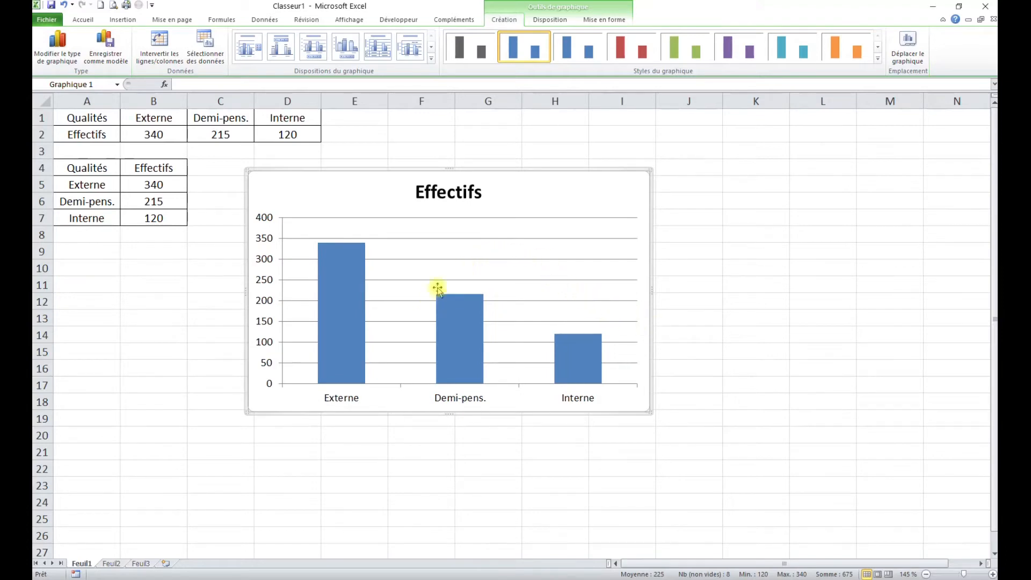
{"action": "left_click", "coordinate": [437, 196]}
{"action": "left_click", "coordinate": [418, 192]}
{"action": "type", "text": "Répartition "}
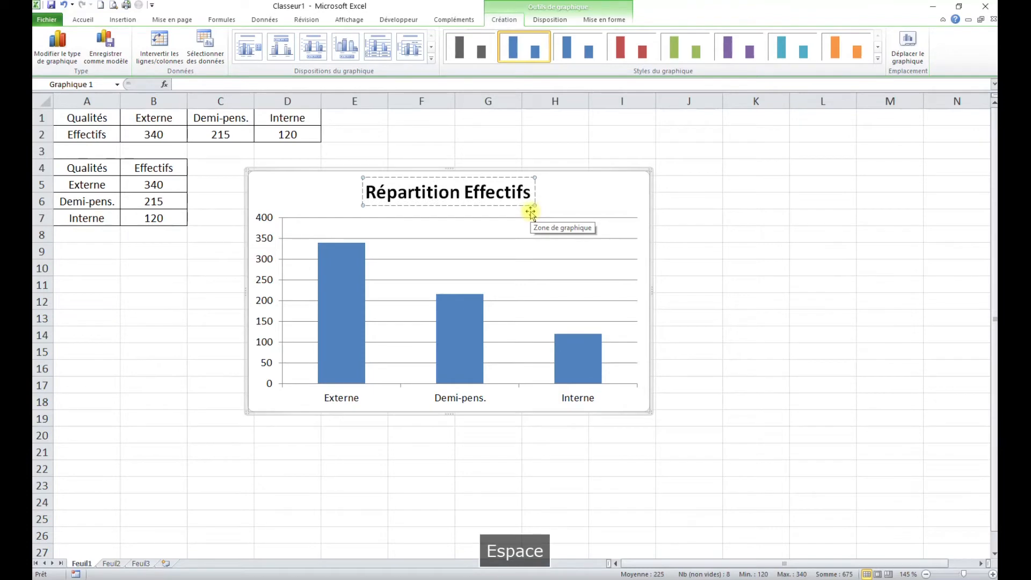
{"action": "type", "text": "des"}
{"action": "key", "text": "Delete"}
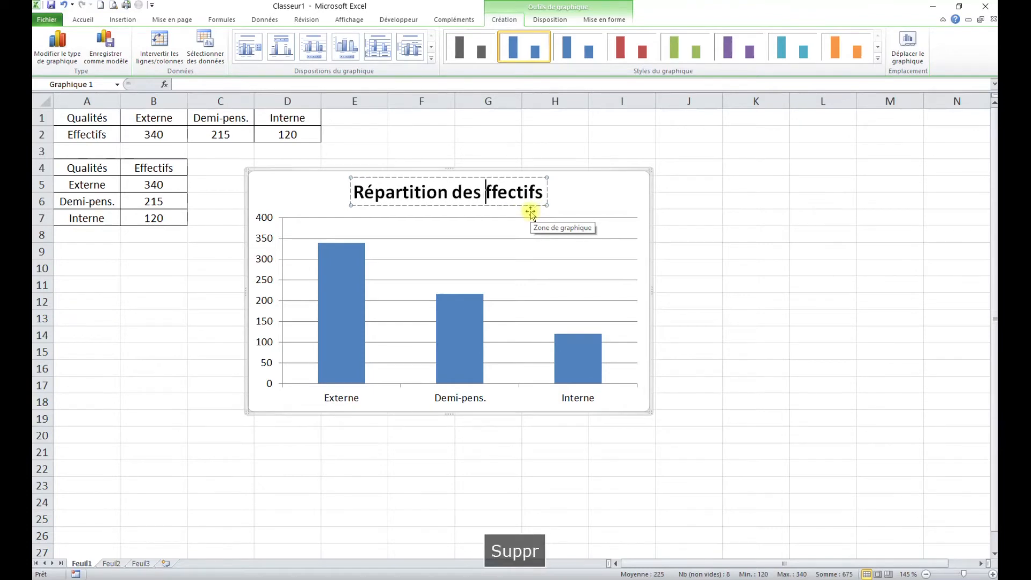
{"action": "type", "text": "e"}
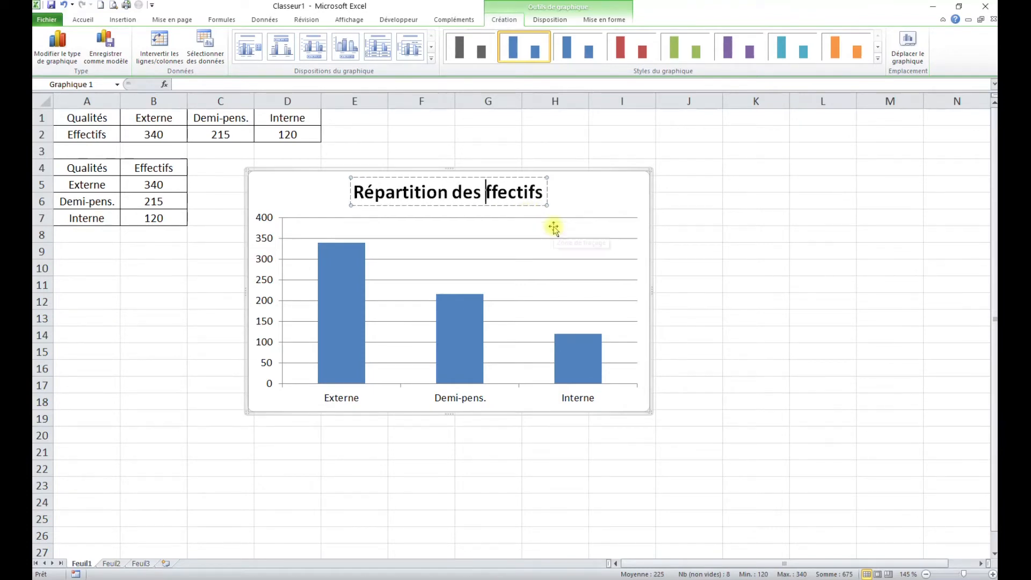
{"action": "left_click", "coordinate": [564, 231]}
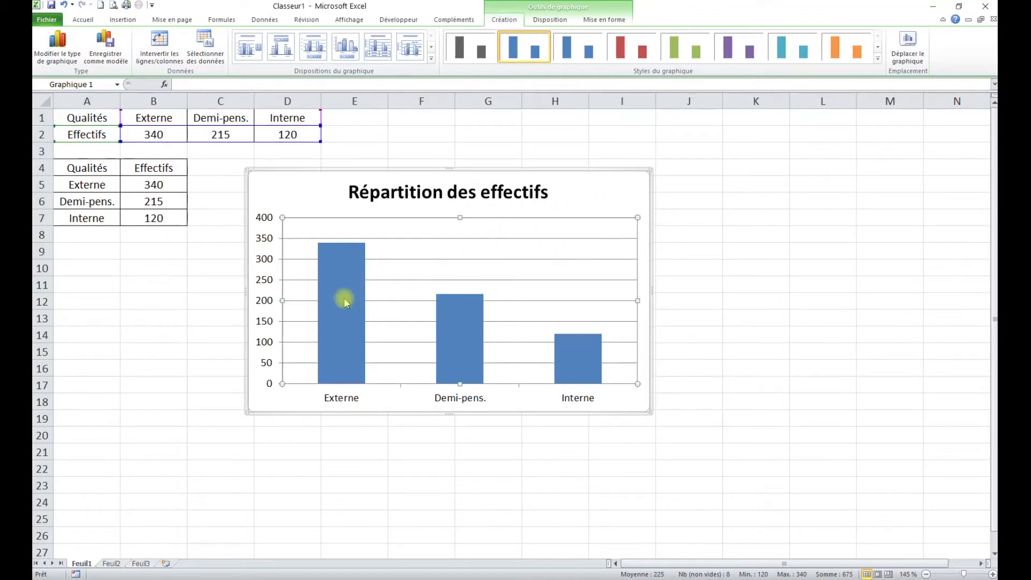
Apply the purple bevelled chart style to the column chart
{"action": "mouse_move", "coordinate": [345, 304]}
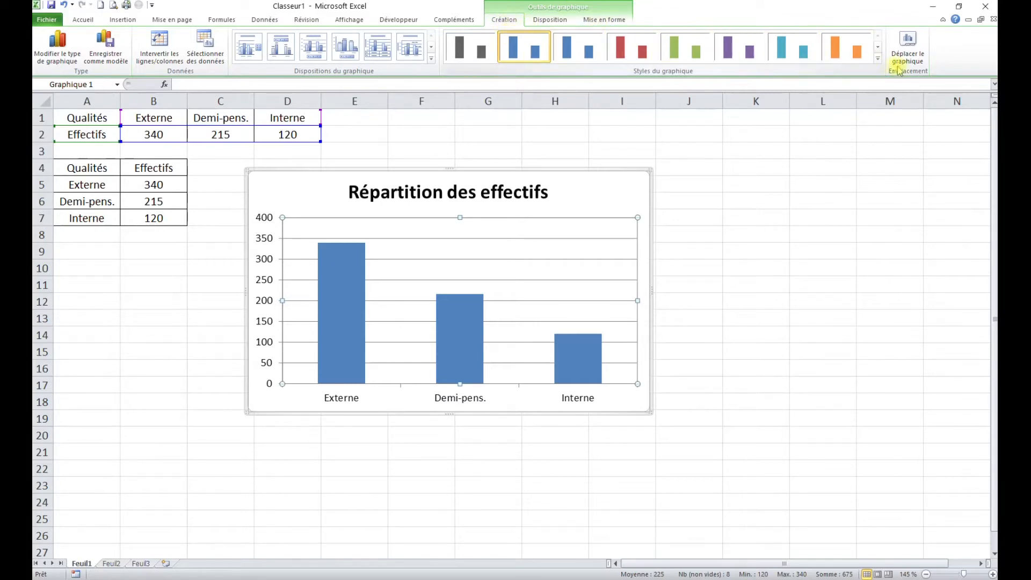
{"action": "left_click", "coordinate": [878, 61]}
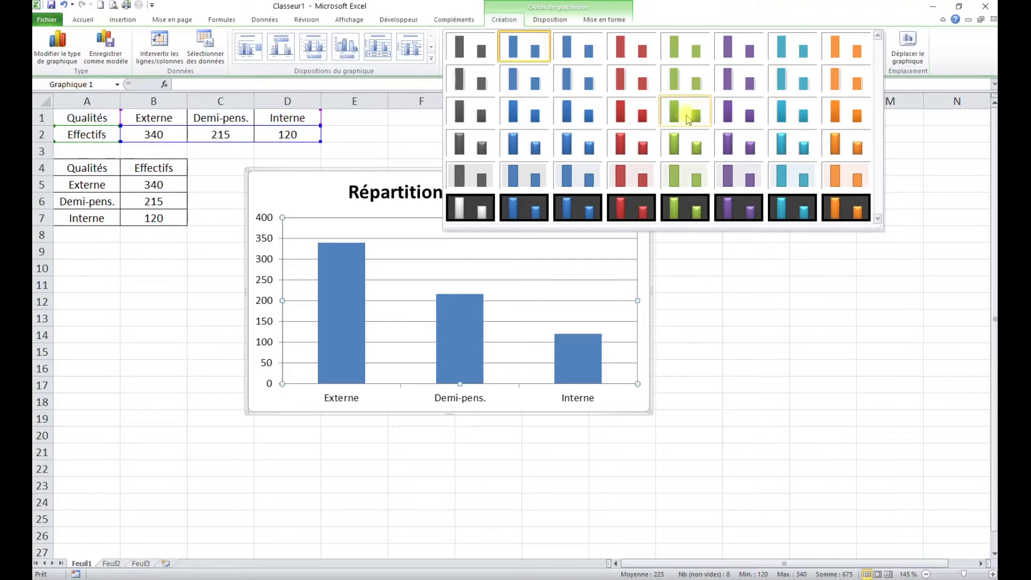
{"action": "left_click", "coordinate": [725, 144]}
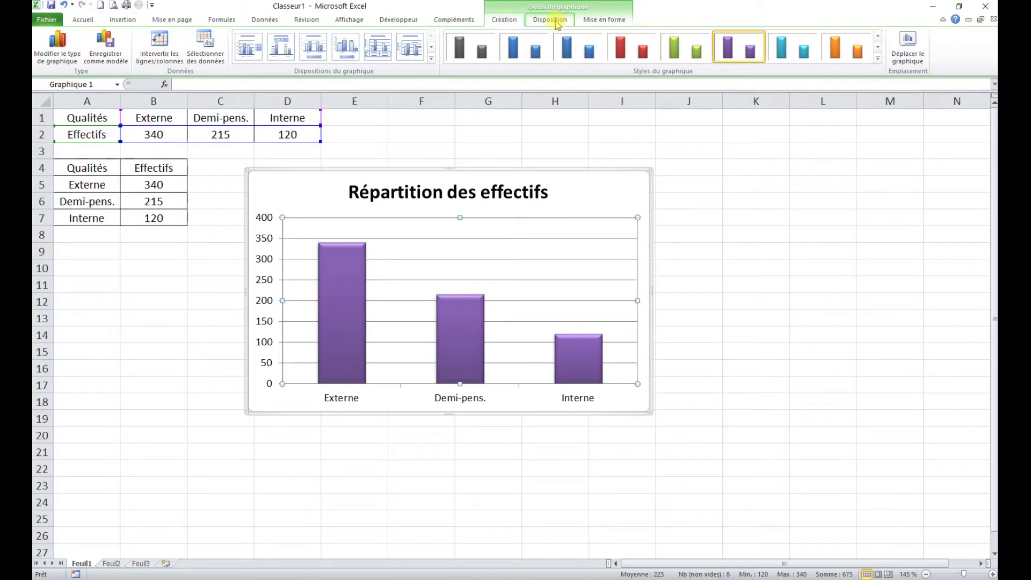
Fill the Effectifs columns with light aqua and apply a linear gradient from the dark variations
{"action": "left_click", "coordinate": [591, 22]}
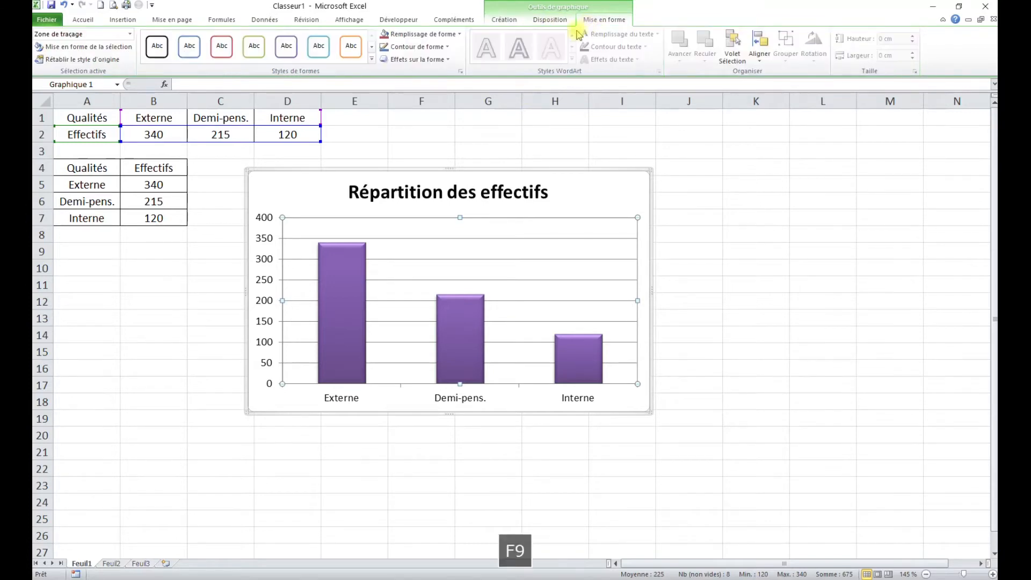
{"action": "left_click", "coordinate": [452, 35]}
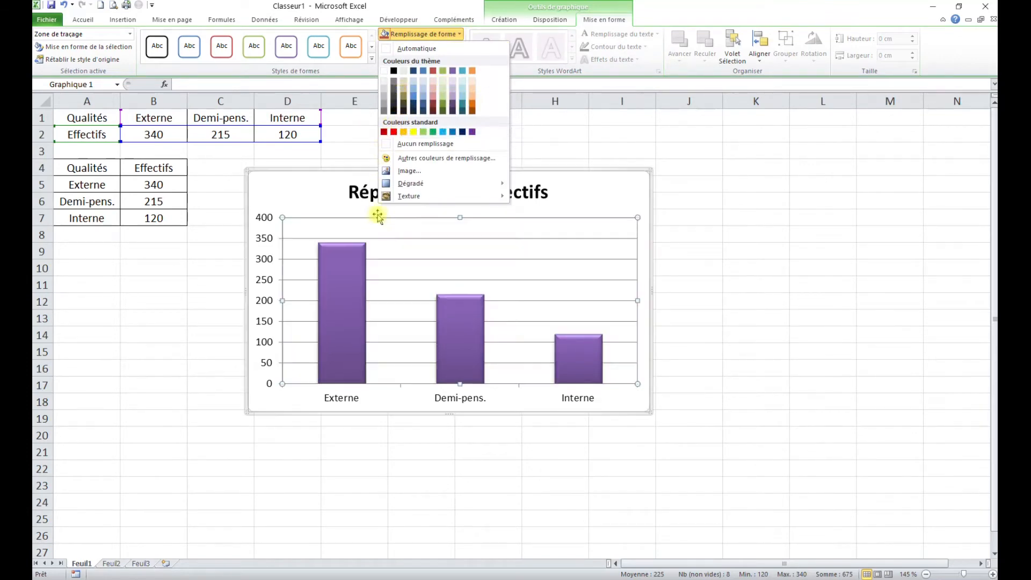
{"action": "left_click", "coordinate": [609, 191]}
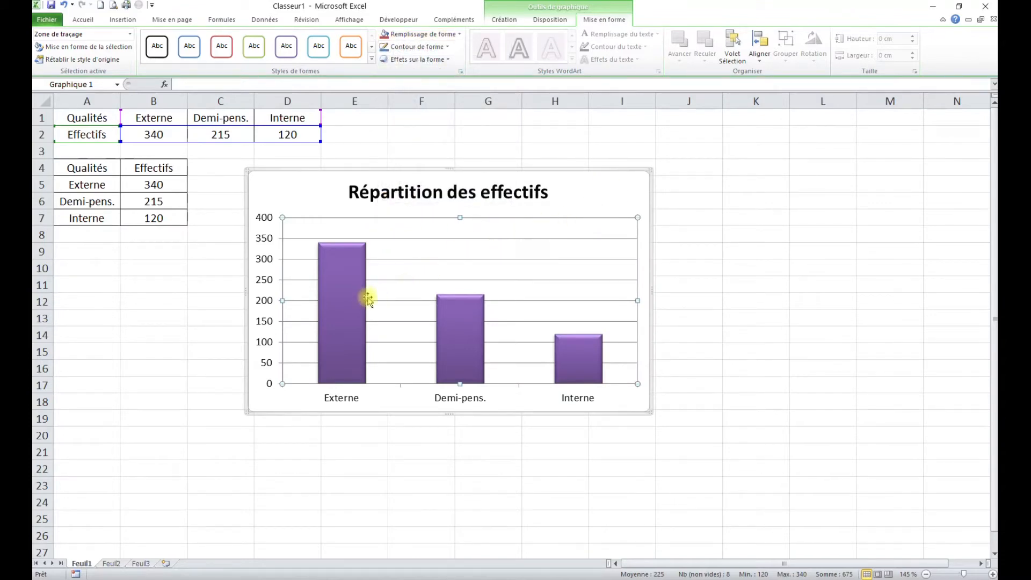
{"action": "left_click", "coordinate": [344, 294]}
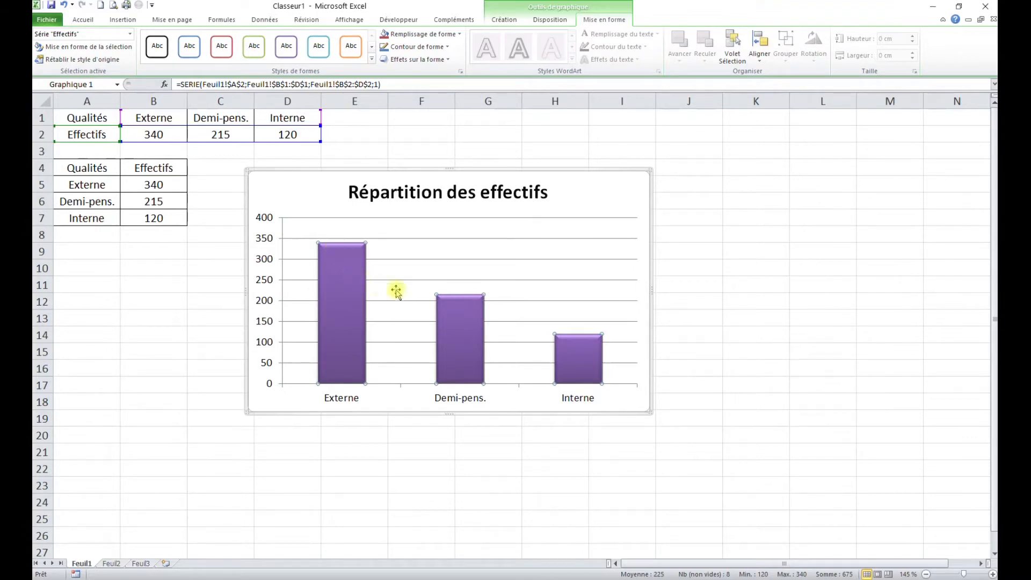
{"action": "left_click", "coordinate": [460, 35]}
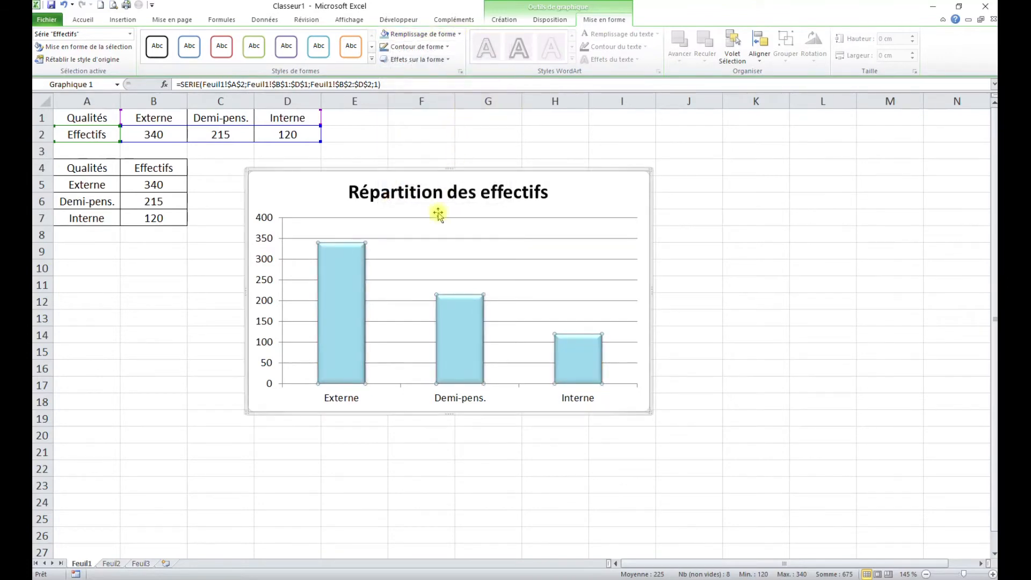
{"action": "left_click", "coordinate": [460, 35]}
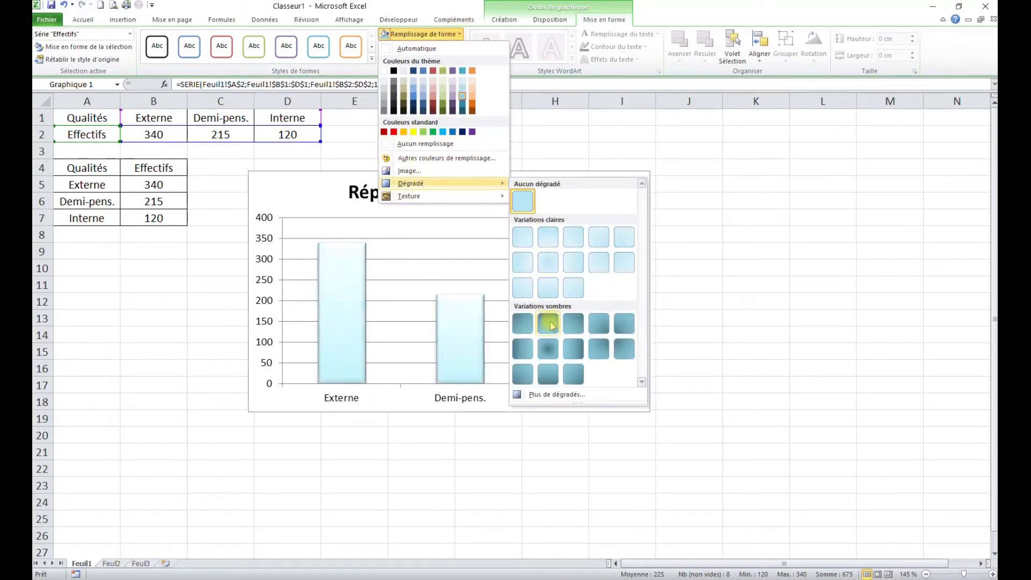
{"action": "left_click", "coordinate": [551, 324]}
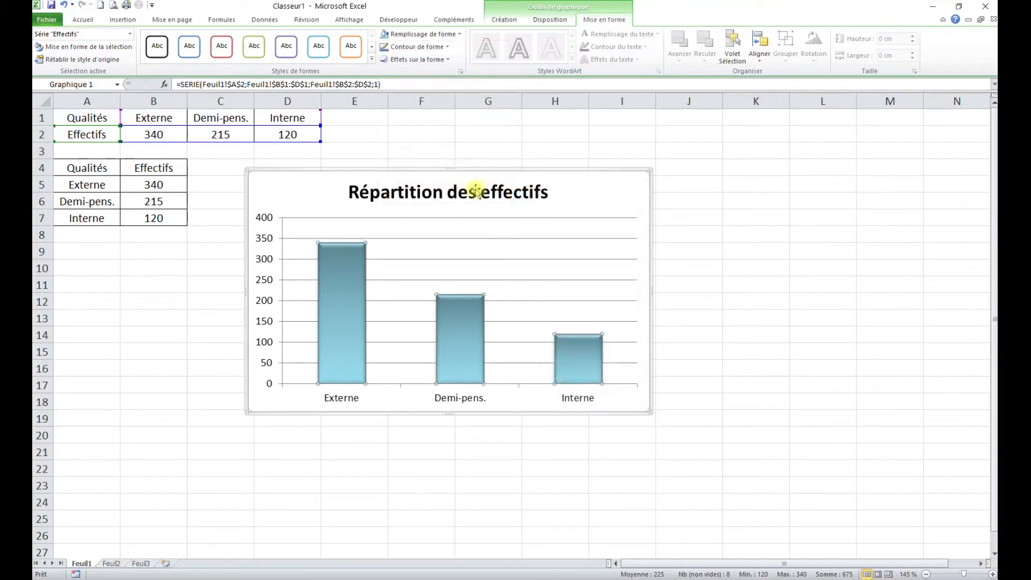
Give the Effectifs columns a magenta outline chosen from the standard colours of the additional outline colours
{"action": "left_click", "coordinate": [443, 60]}
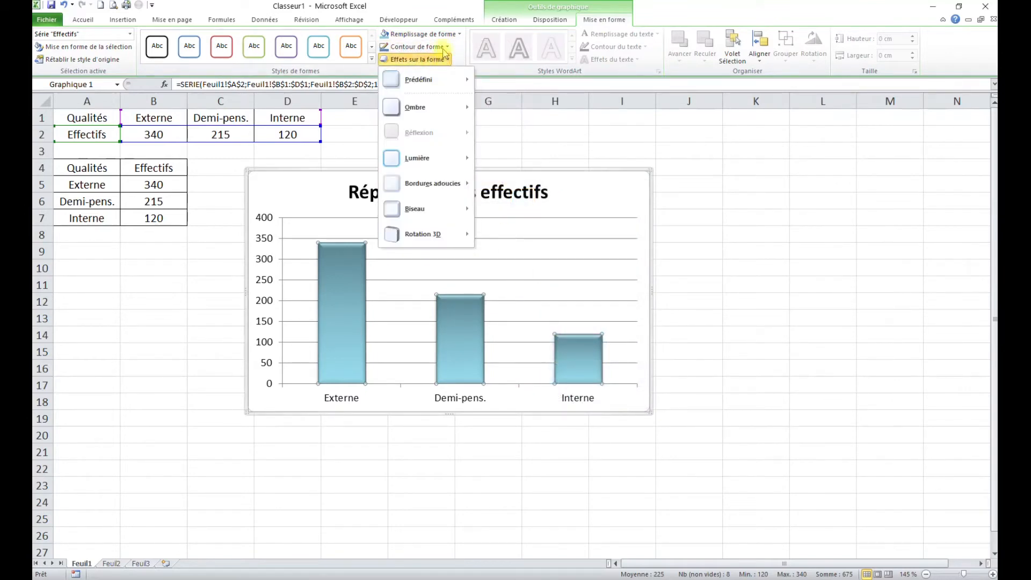
{"action": "left_click", "coordinate": [443, 47]}
{"action": "mouse_move", "coordinate": [417, 188]}
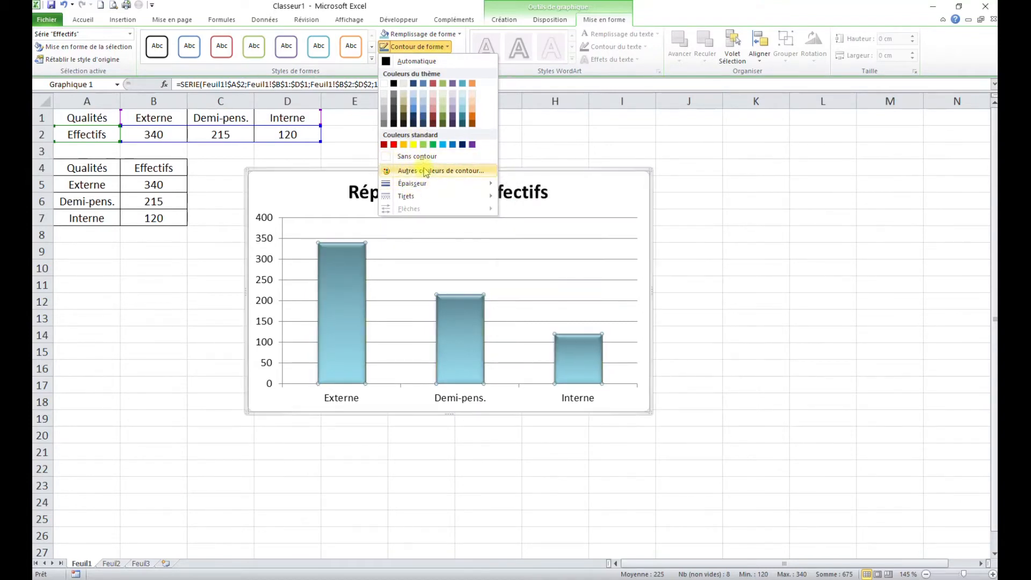
{"action": "left_click", "coordinate": [425, 171]}
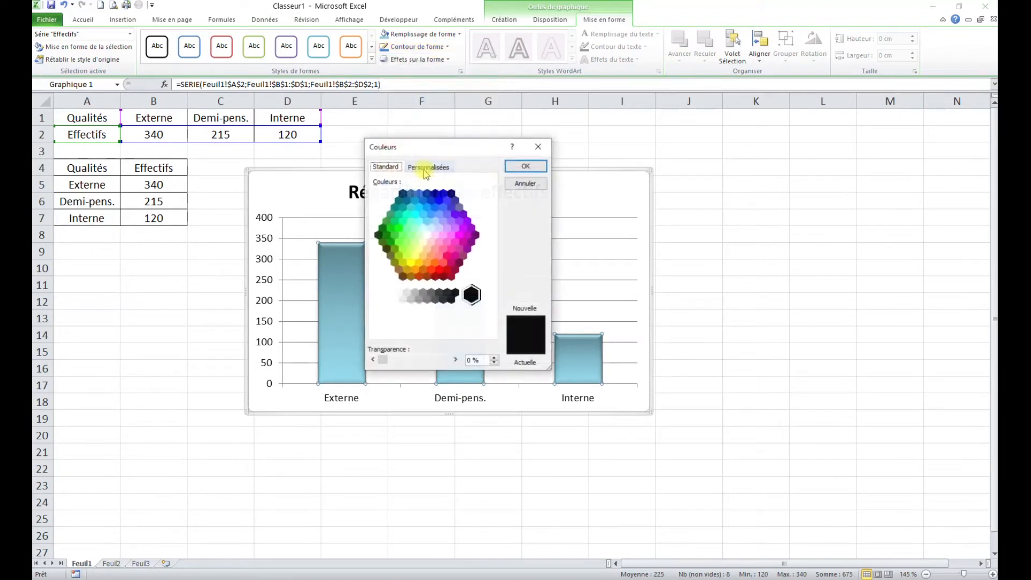
{"action": "left_click", "coordinate": [459, 236]}
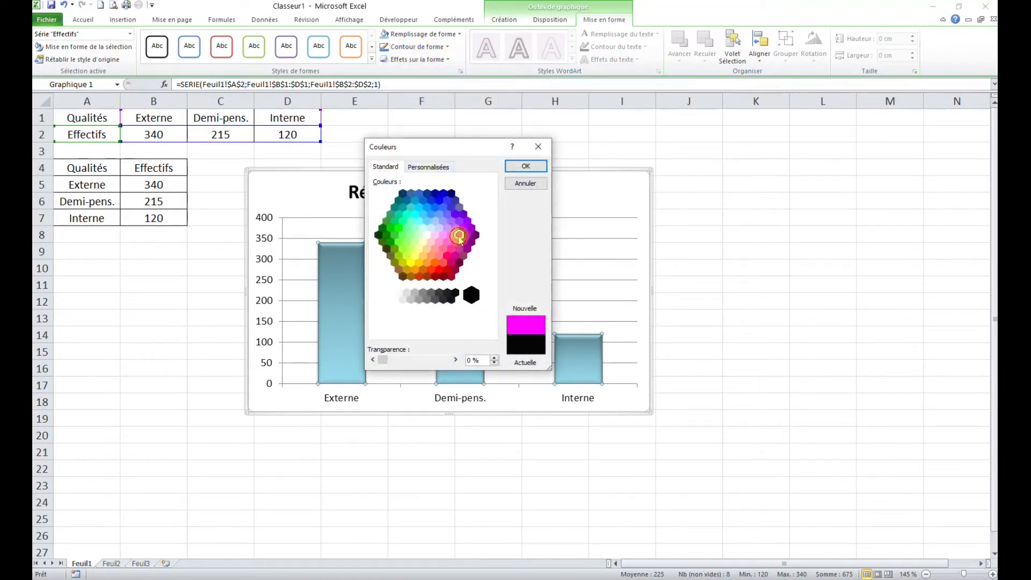
{"action": "left_click", "coordinate": [521, 167]}
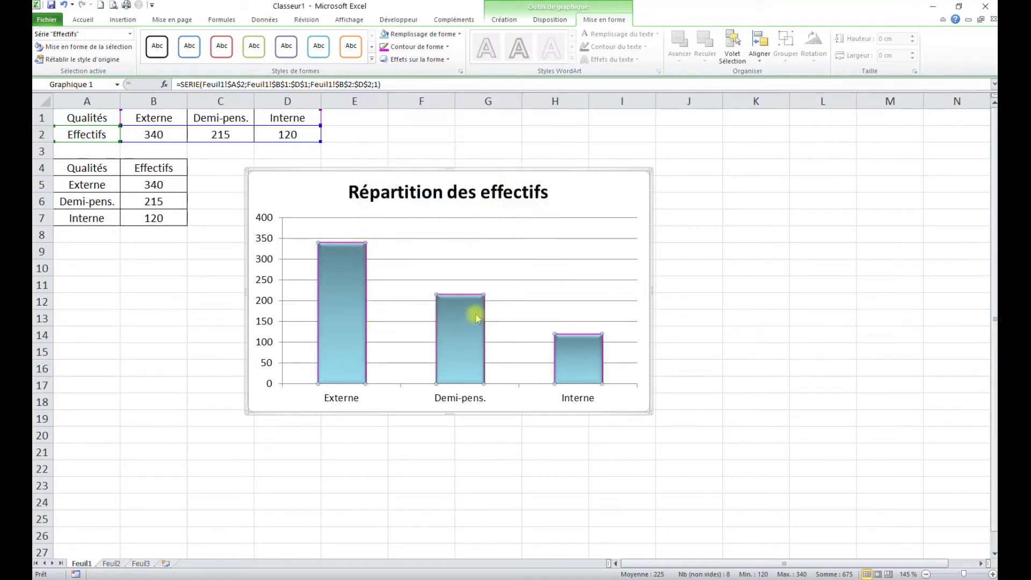
Fill the Effectifs columns with the beige woven-fabric texture and set their outline to none
{"action": "left_click", "coordinate": [459, 35]}
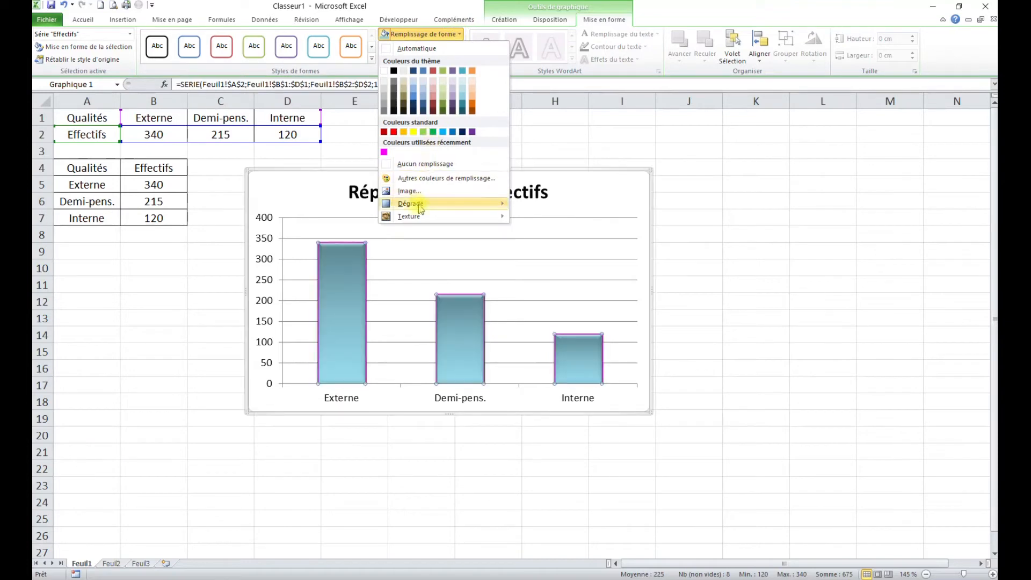
{"action": "mouse_move", "coordinate": [417, 221]}
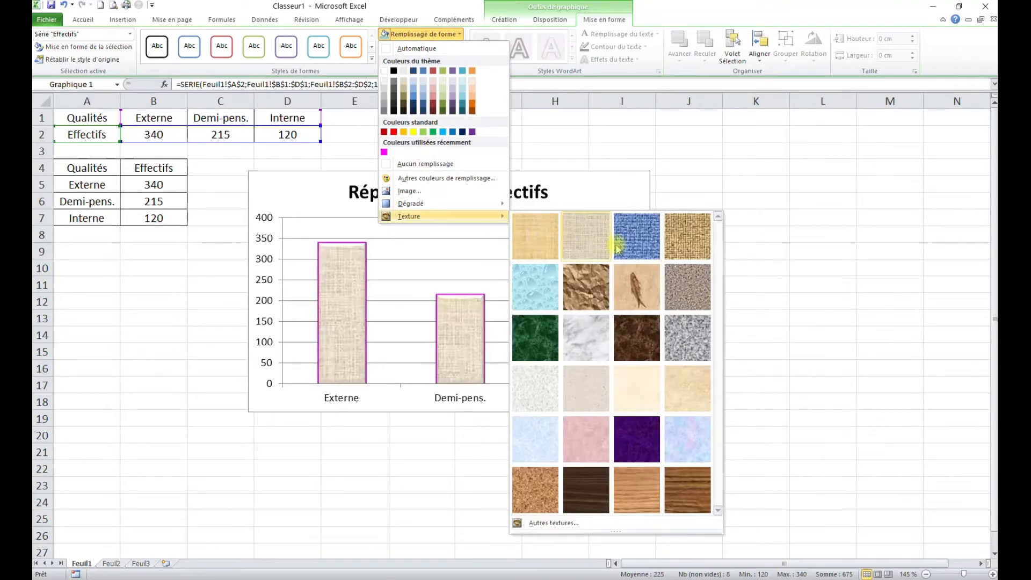
{"action": "left_click", "coordinate": [587, 240]}
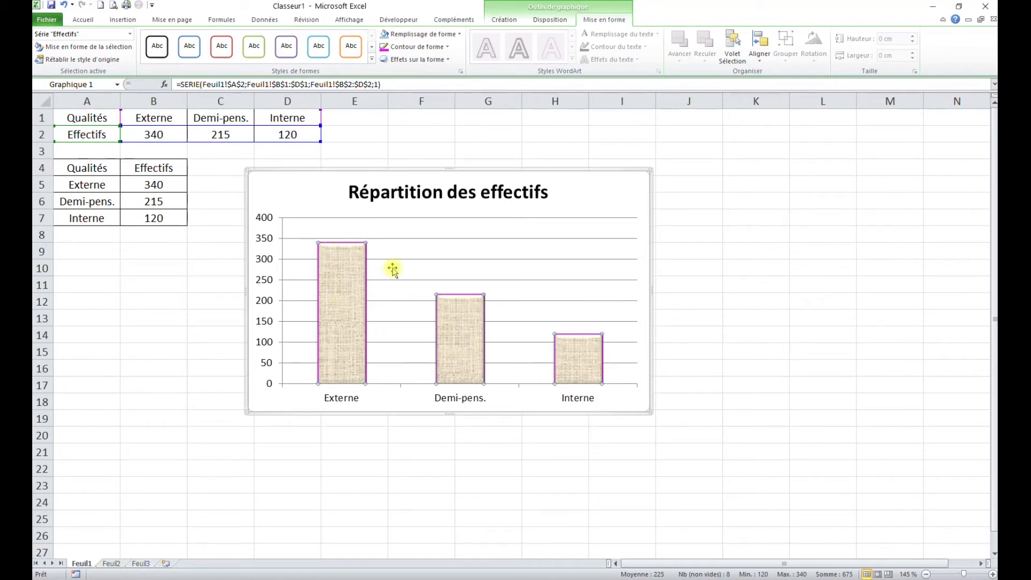
{"action": "left_click", "coordinate": [446, 47]}
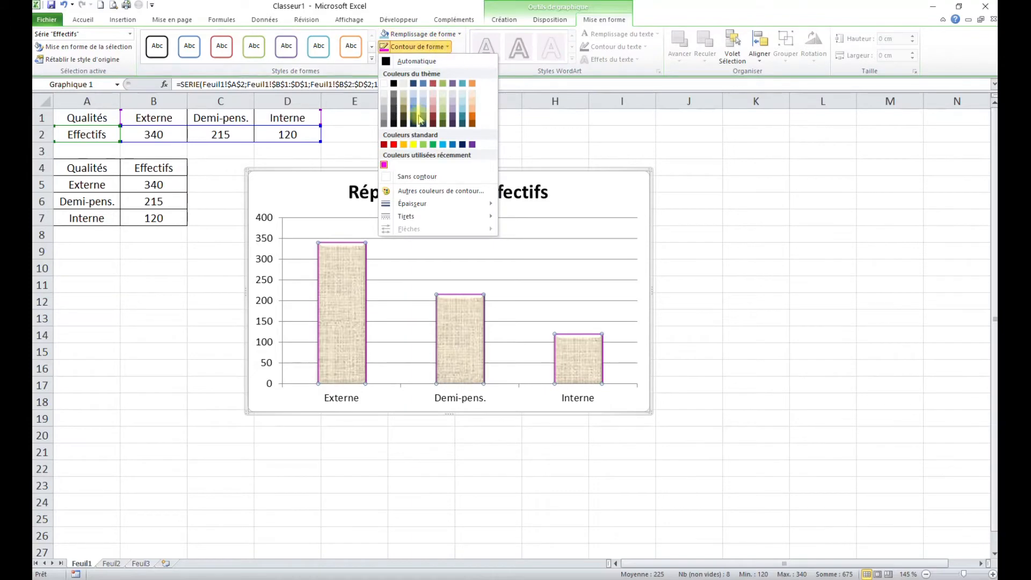
{"action": "left_click", "coordinate": [413, 177]}
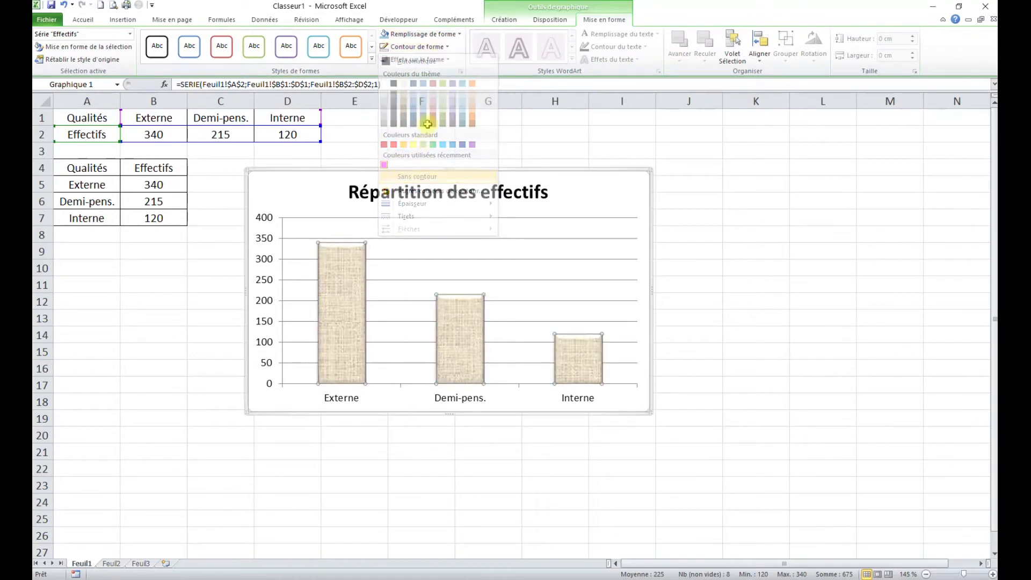
{"action": "left_click", "coordinate": [460, 35]}
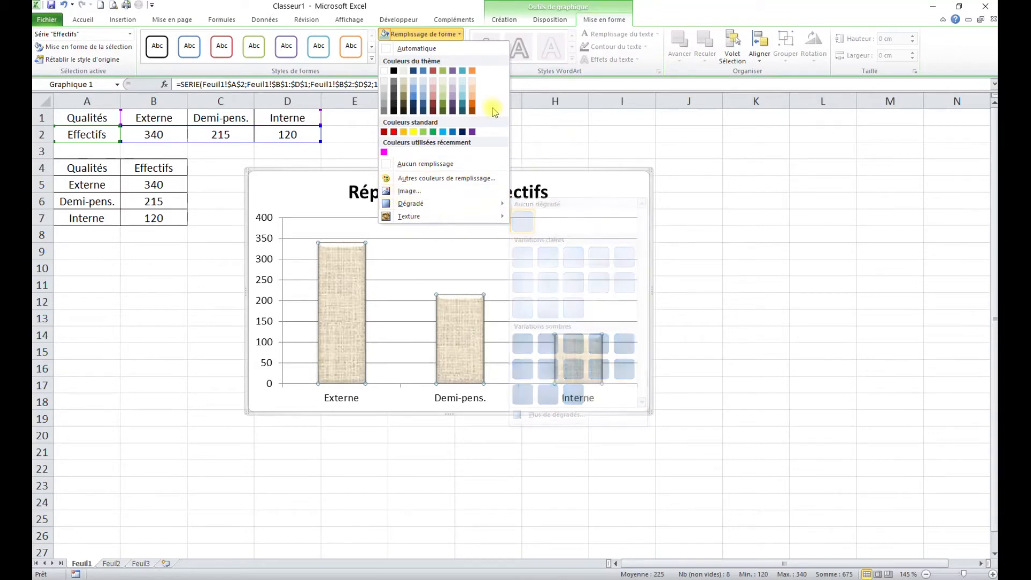
{"action": "left_click", "coordinate": [568, 133]}
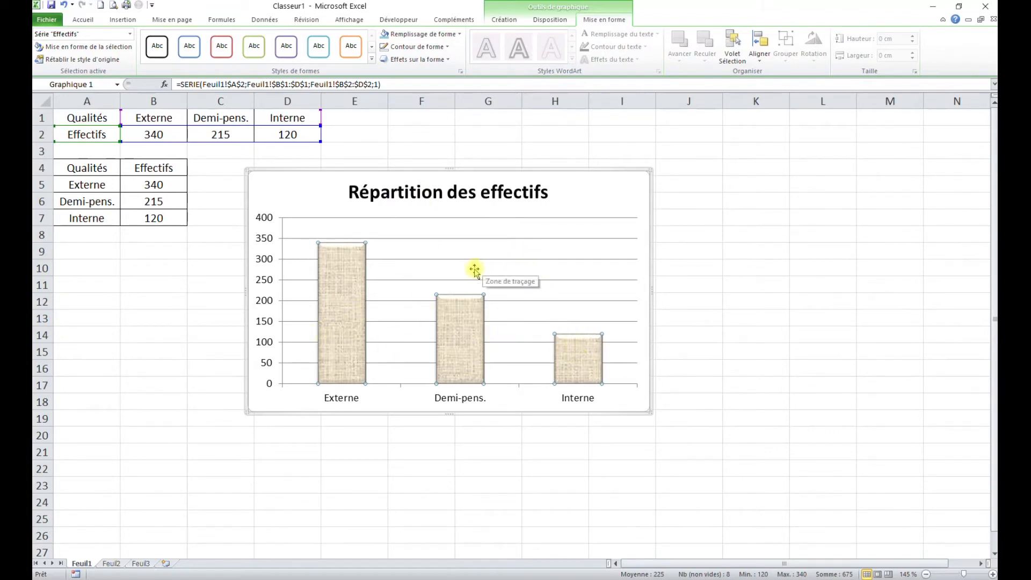
Fill only the Externe column with a medium blue theme colour
{"action": "left_click", "coordinate": [351, 295]}
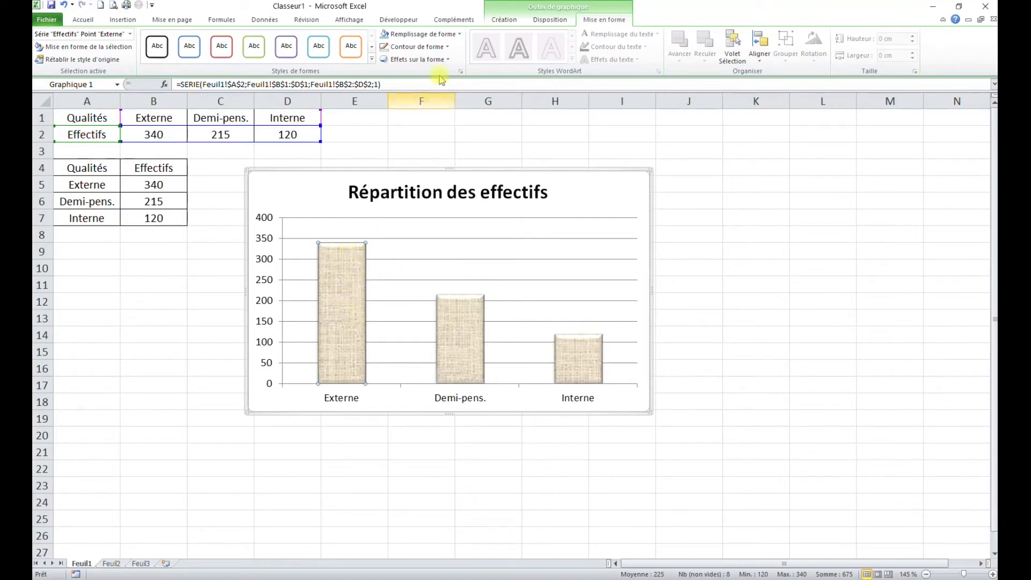
{"action": "left_click", "coordinate": [454, 34]}
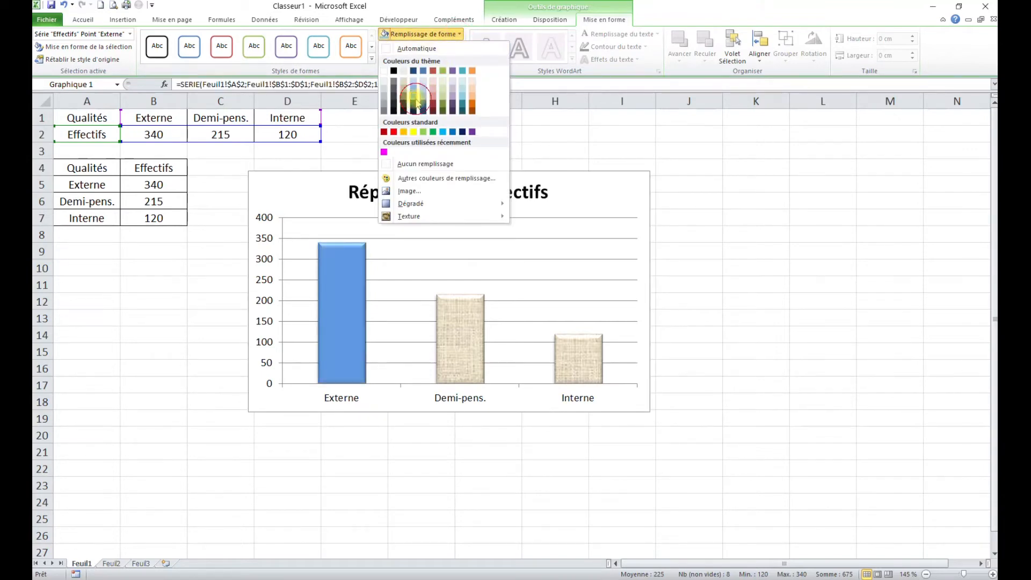